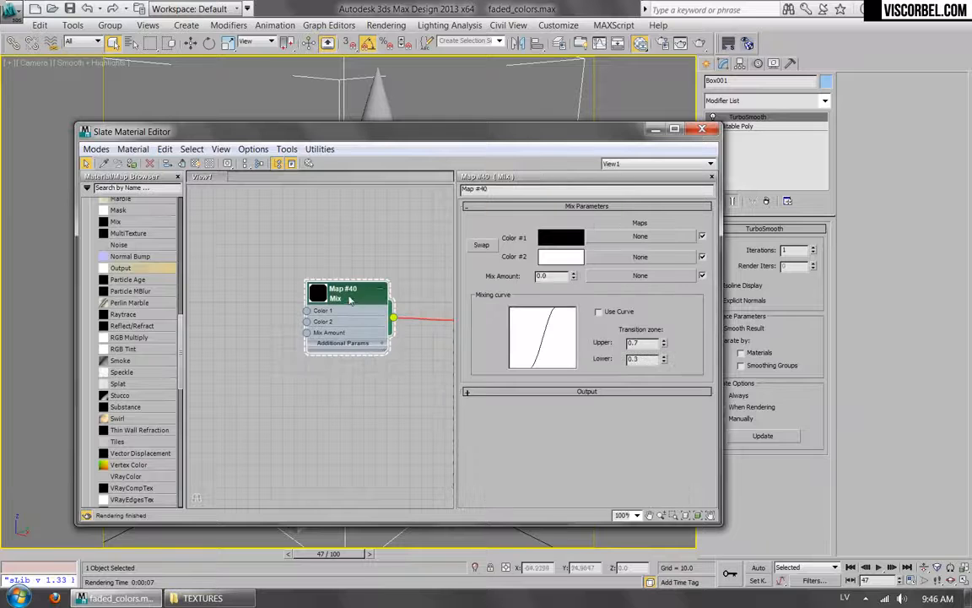
Set Color #1 of the Mix map to a neutral grey with a value of 85.
left_click_drag(551, 132, 700, 183)
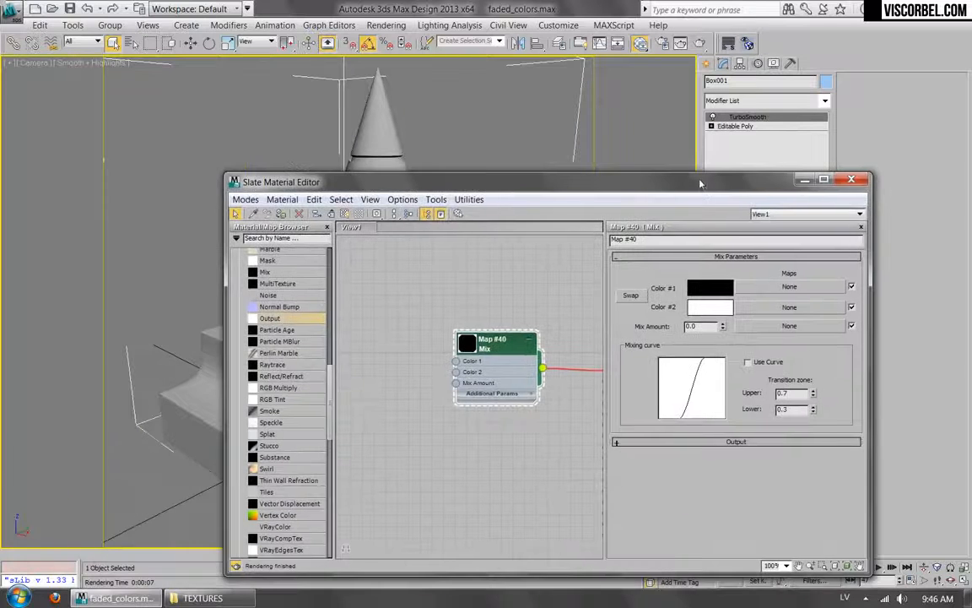
left_click(702, 286)
left_click(450, 150)
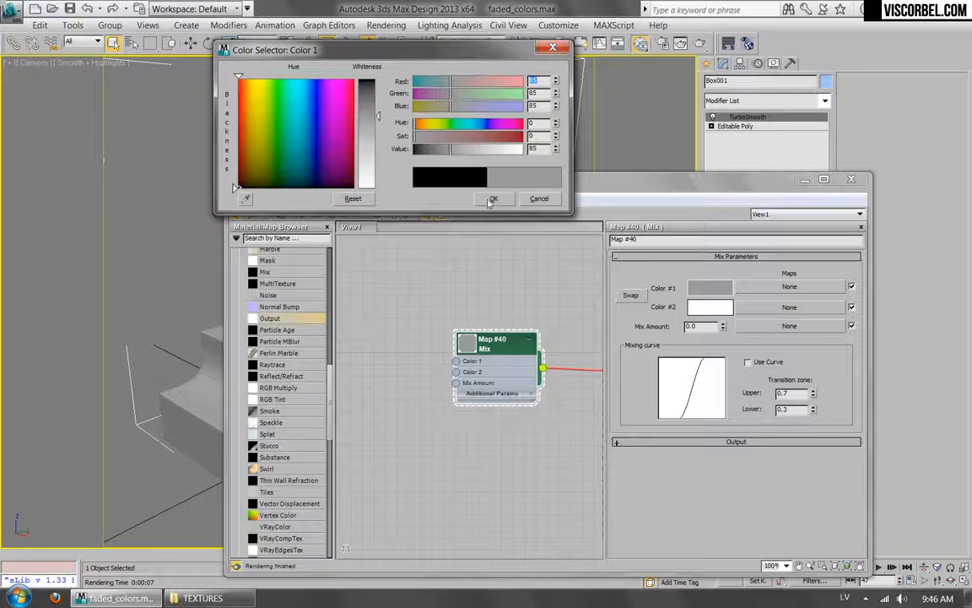
left_click(491, 199)
Set Color #2 of the Mix map to a muted brown with hue 13, value 36 and moderate saturation.
left_click(710, 306)
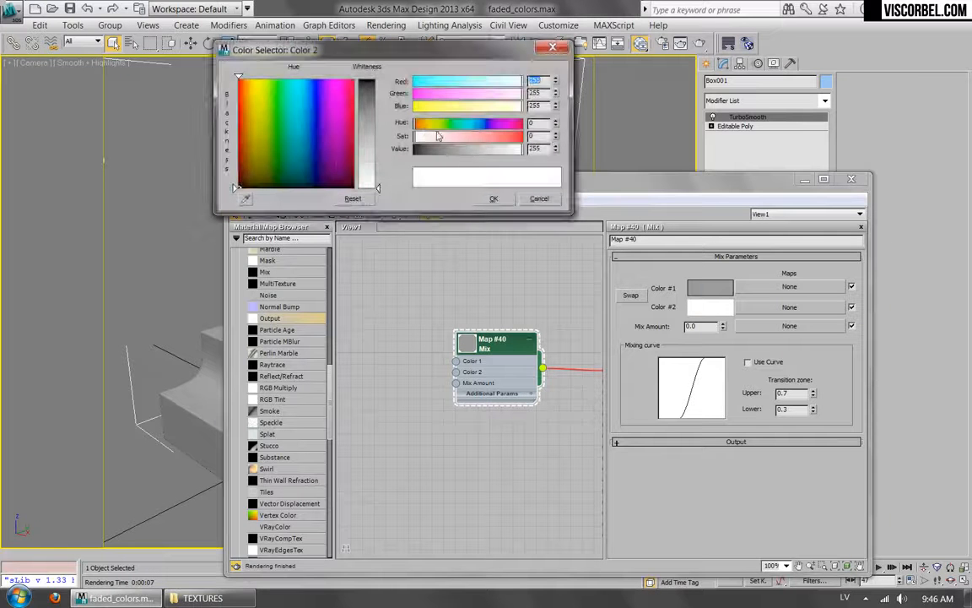
left_click(507, 136)
left_click(434, 149)
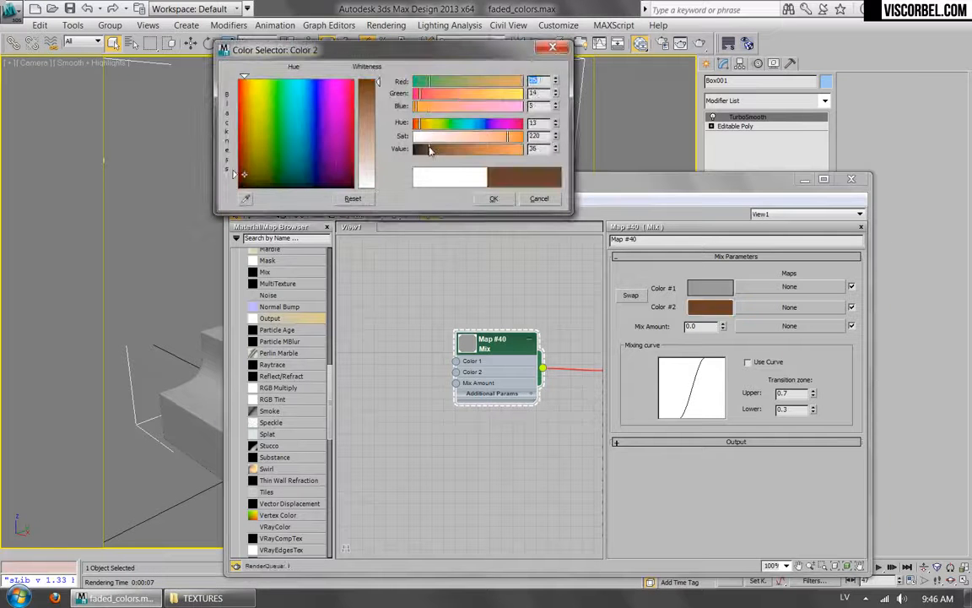
left_click(479, 137)
left_click(494, 198)
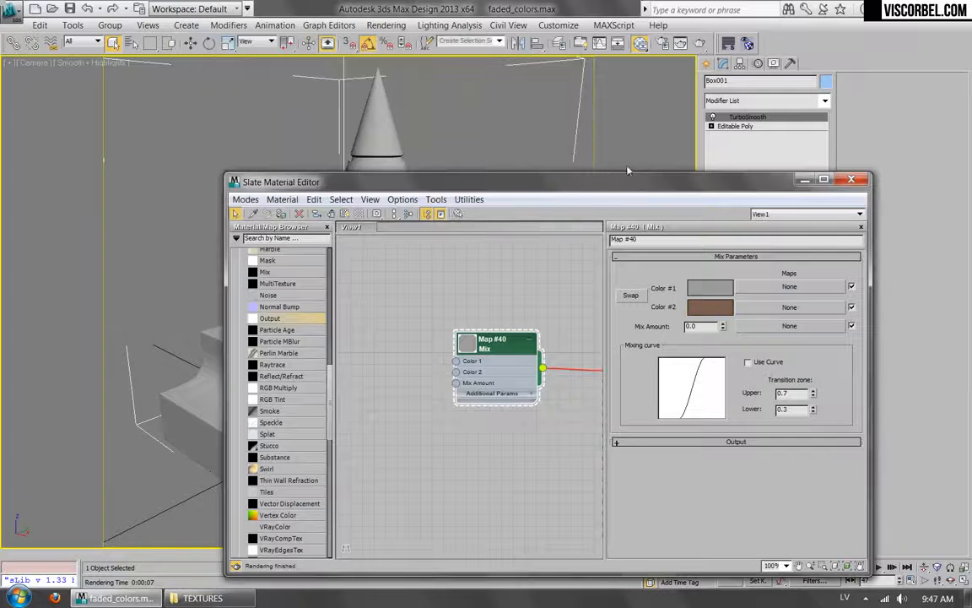
Add a VRayDirt map to the node view and connect it to the Mix map's Mix Amount input.
left_click_drag(656, 196, 634, 135)
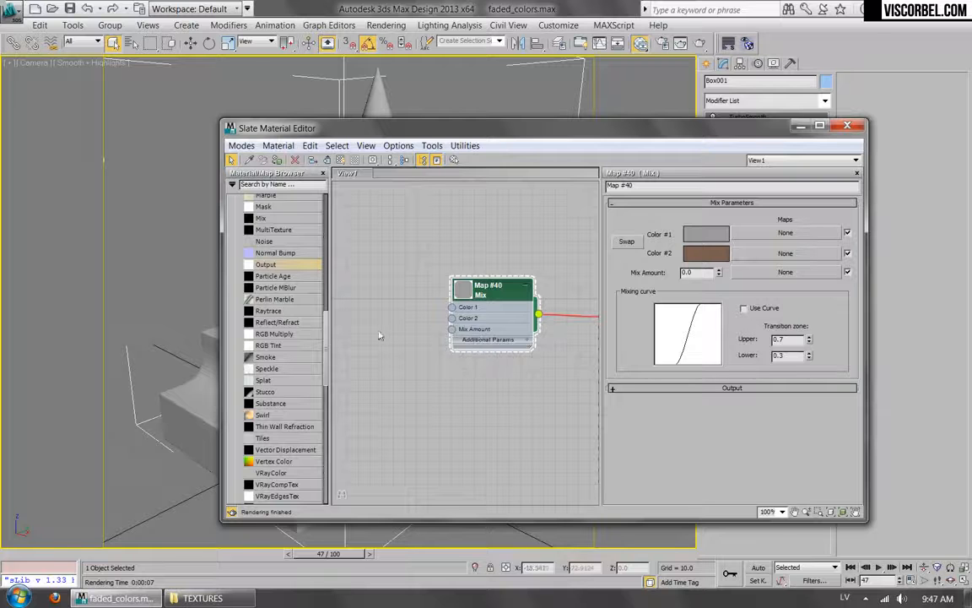
left_click_drag(327, 348, 321, 426)
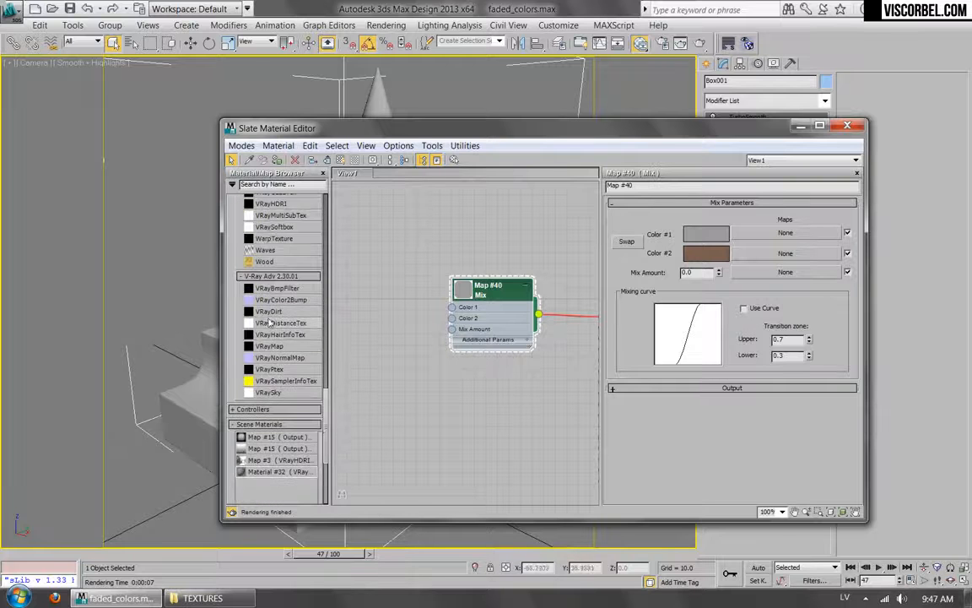
left_click_drag(454, 332, 453, 330)
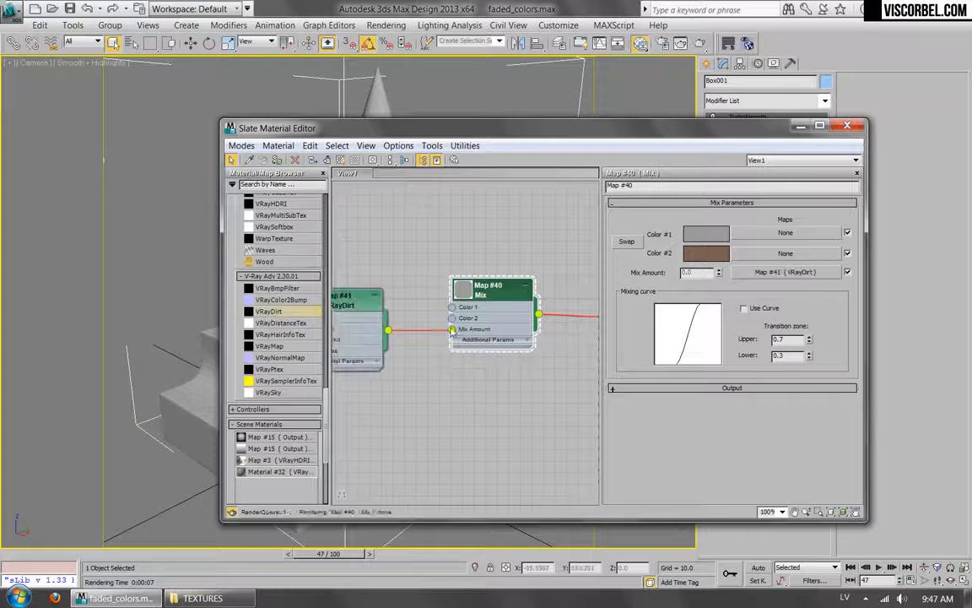
Enable invert normal on the VRayDirt map and render a texmap preview of it on all visible objects.
middle_click_drag(386, 258, 482, 265)
left_click(438, 310)
double_click(438, 309)
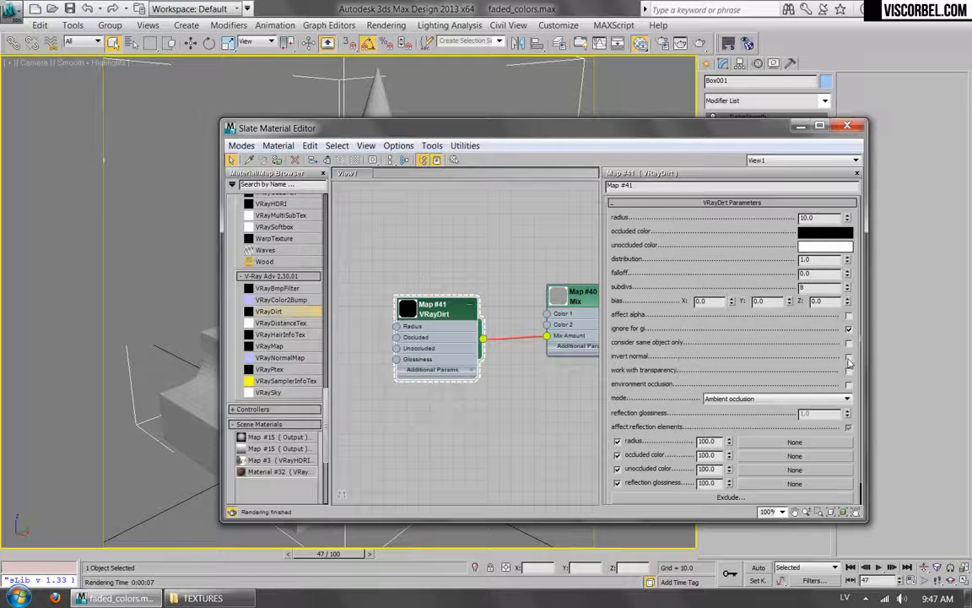
left_click_drag(414, 127, 371, 440)
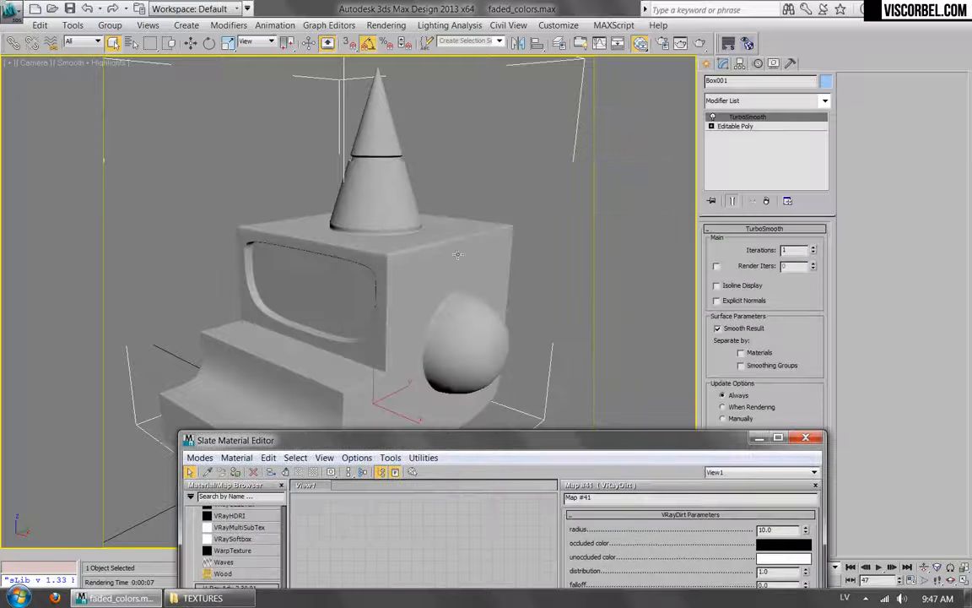
left_click_drag(561, 441, 571, 122)
left_click(727, 44)
left_click(325, 520)
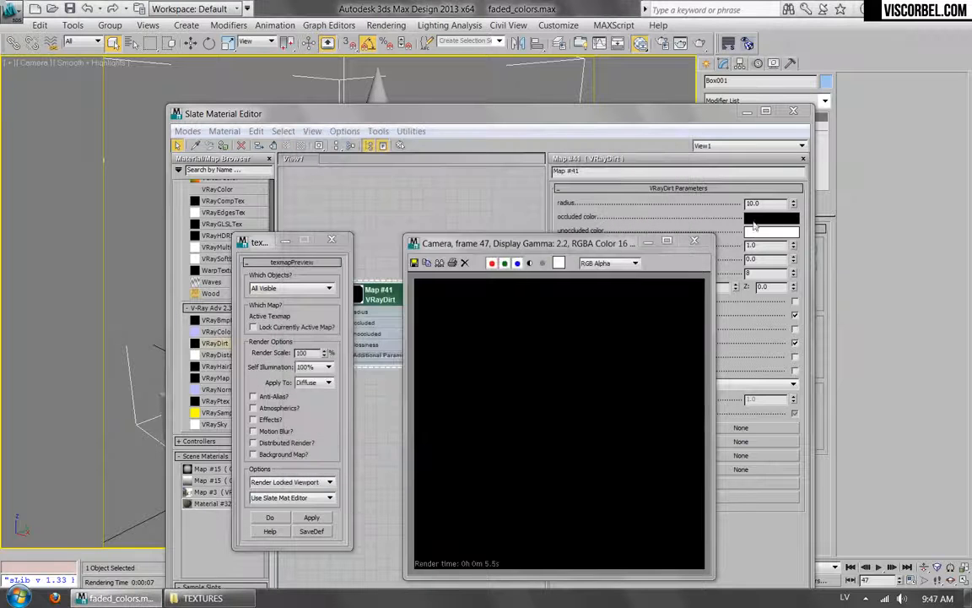
Swap the VRayDirt map's occluded and unoccluded colors and render its texmap preview again.
left_click_drag(768, 222, 777, 232)
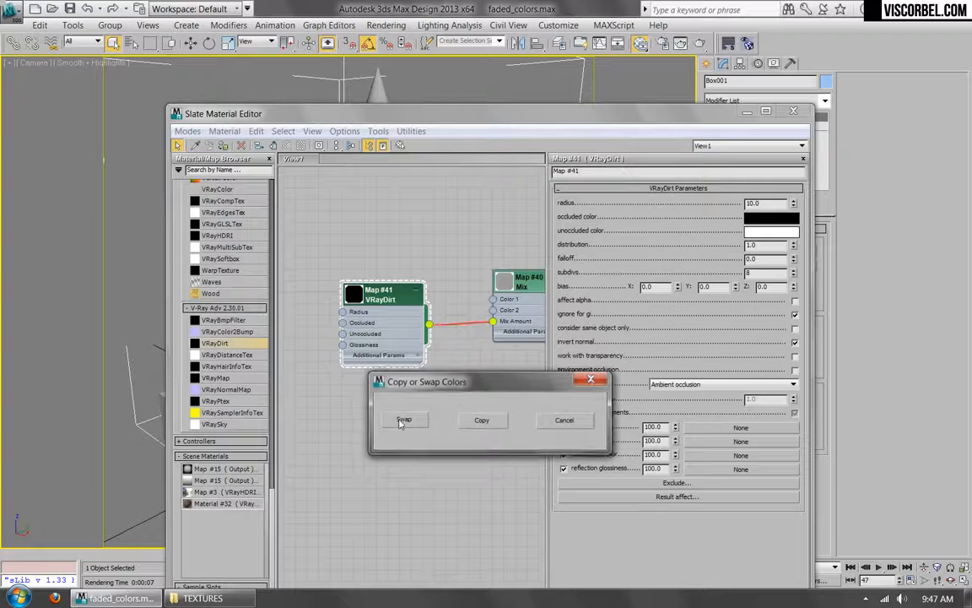
left_click(400, 420)
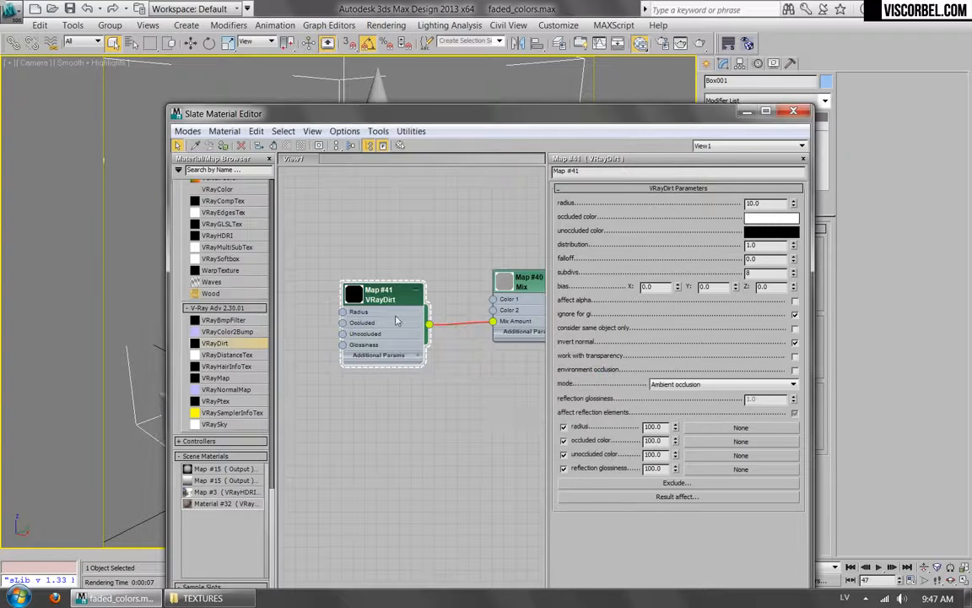
left_click(726, 42)
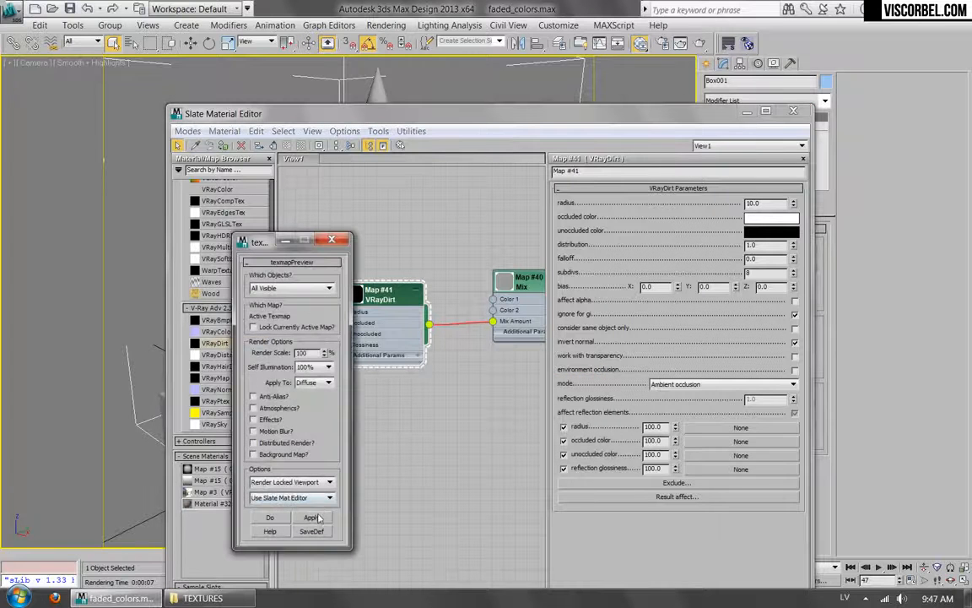
left_click(317, 518)
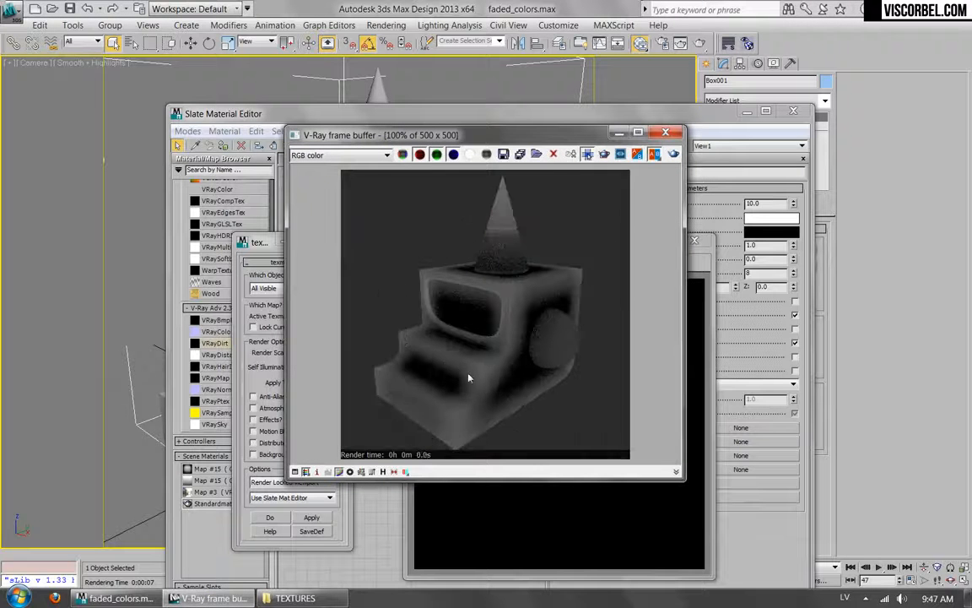
left_click(695, 241)
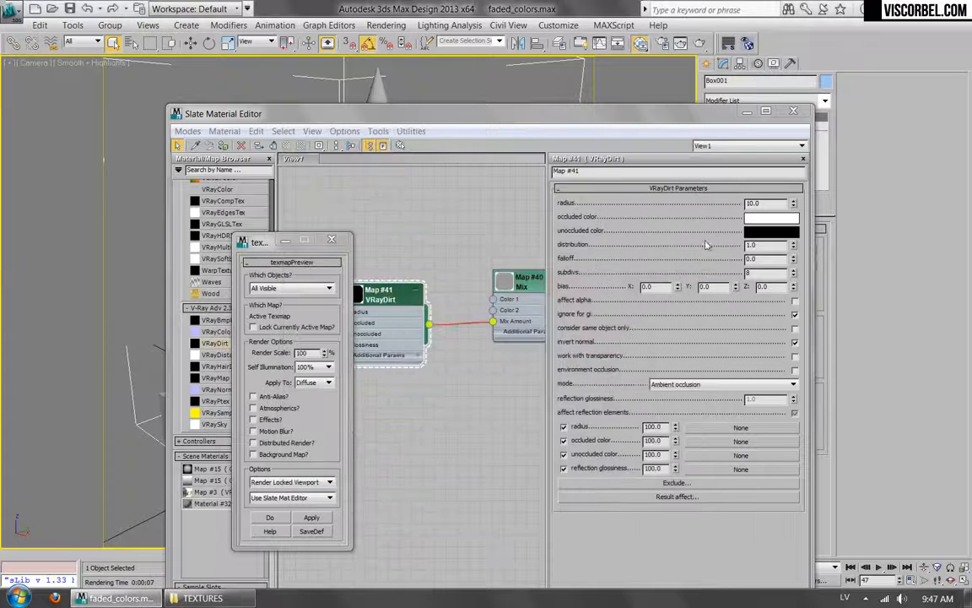
Set the VRayDirt map's Z bias to 1.0 and preview the texture on the objects.
left_click_drag(256, 245, 58, 249)
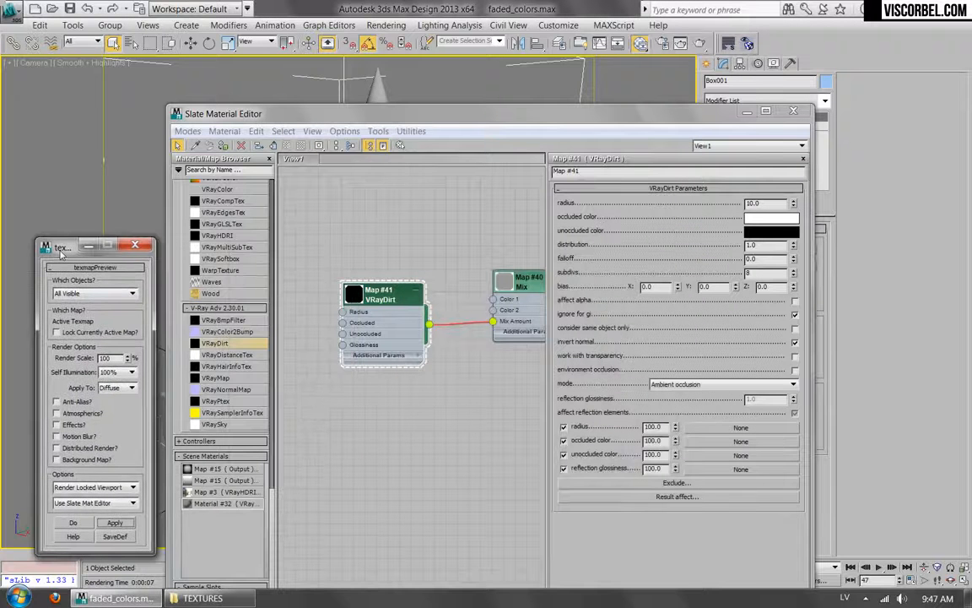
double_click(766, 287)
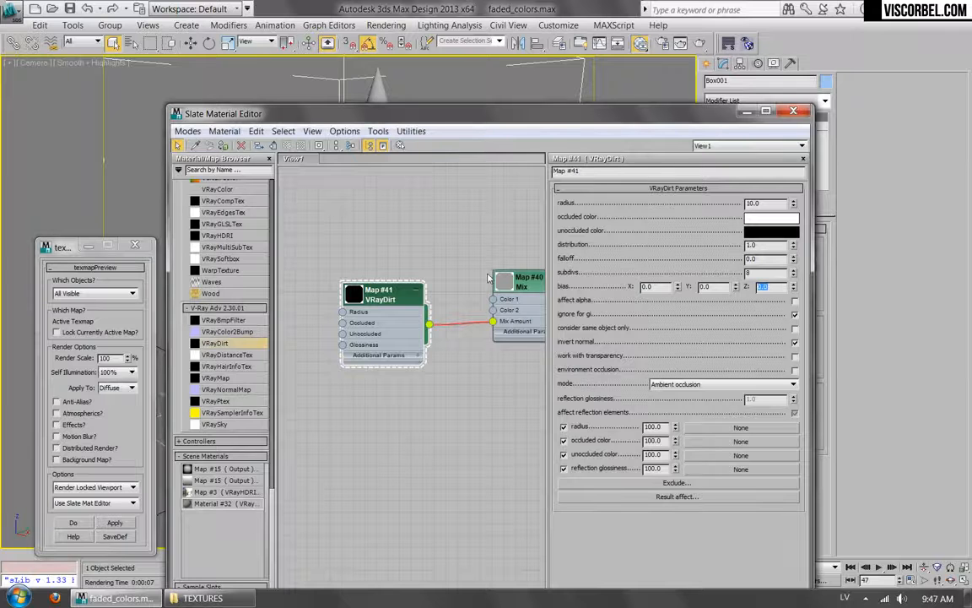
type("1")
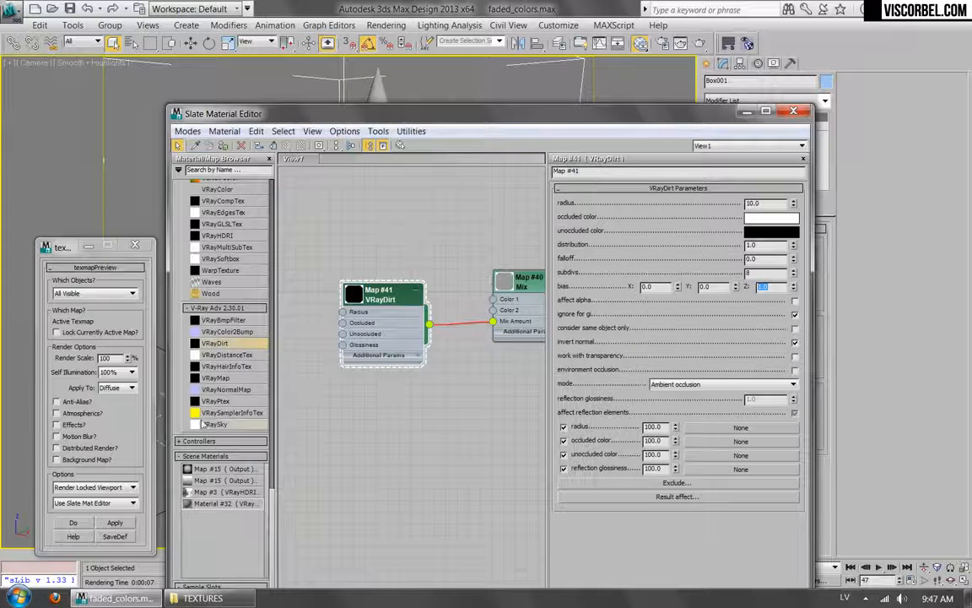
left_click(115, 523)
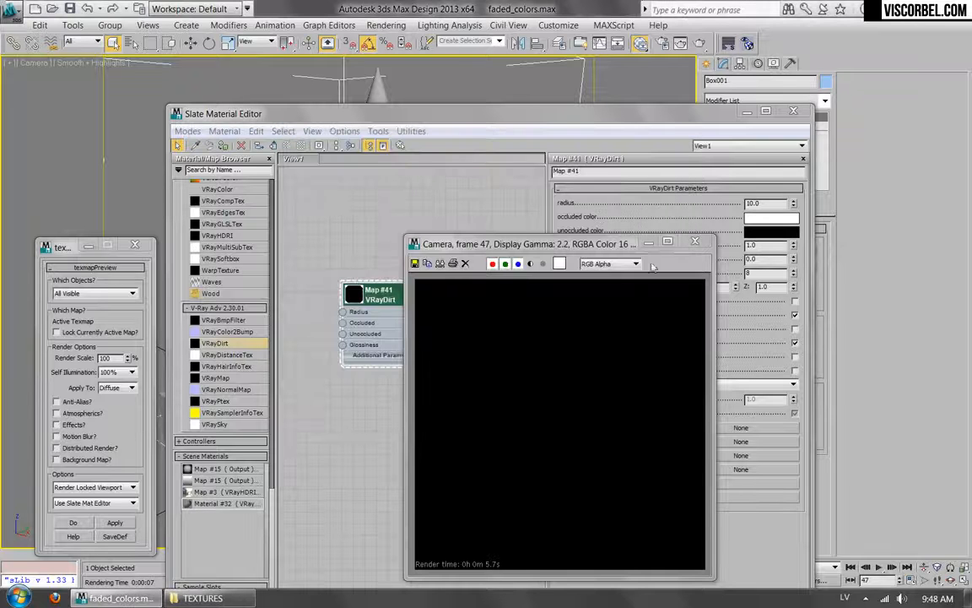
left_click(695, 241)
Load the bitmap dirt (14).png into the radius map slot of the VRayDirt map.
middle_click_drag(489, 261, 452, 289)
left_click_drag(342, 325, 365, 313)
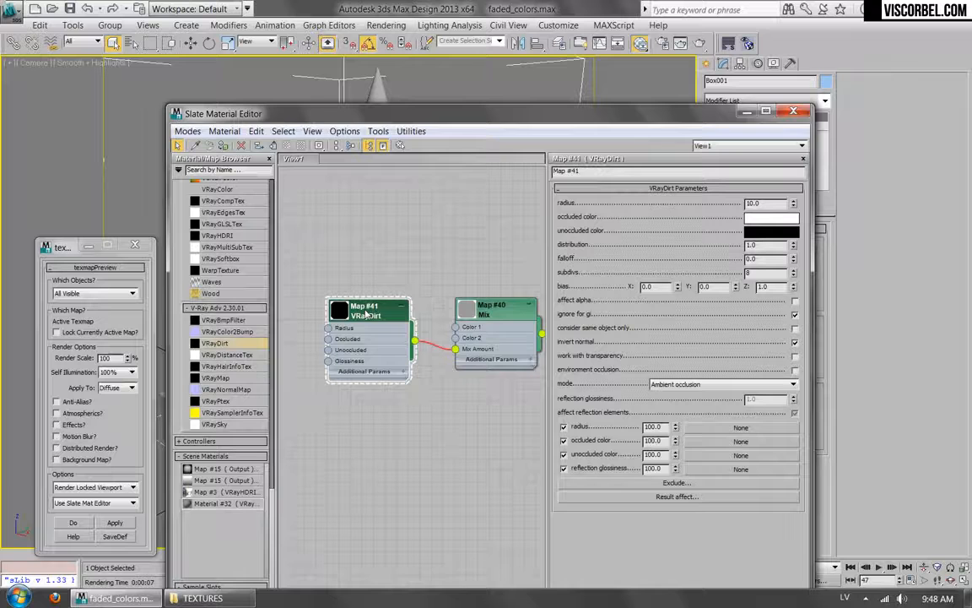
left_click(723, 430)
double_click(472, 219)
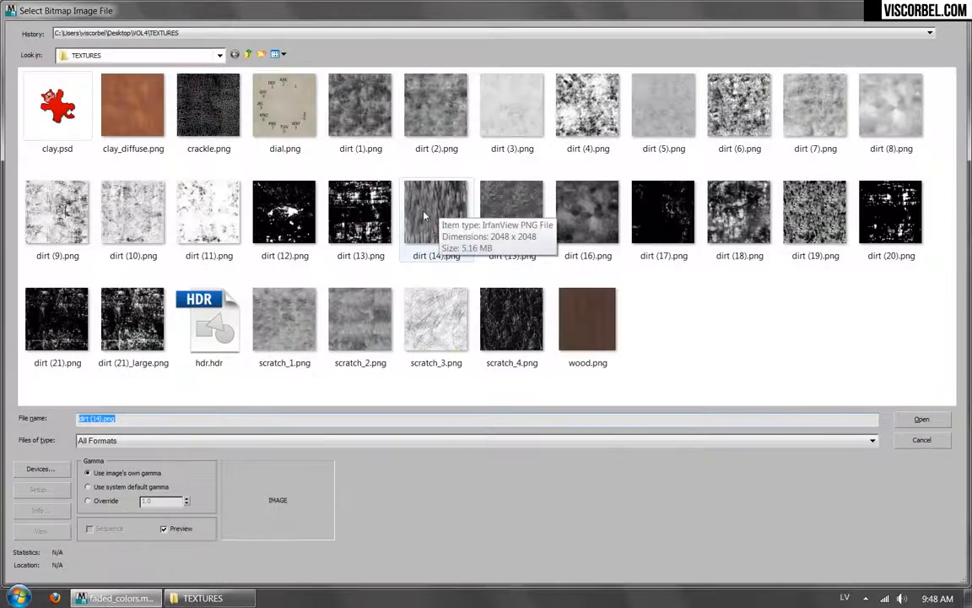
double_click(426, 215)
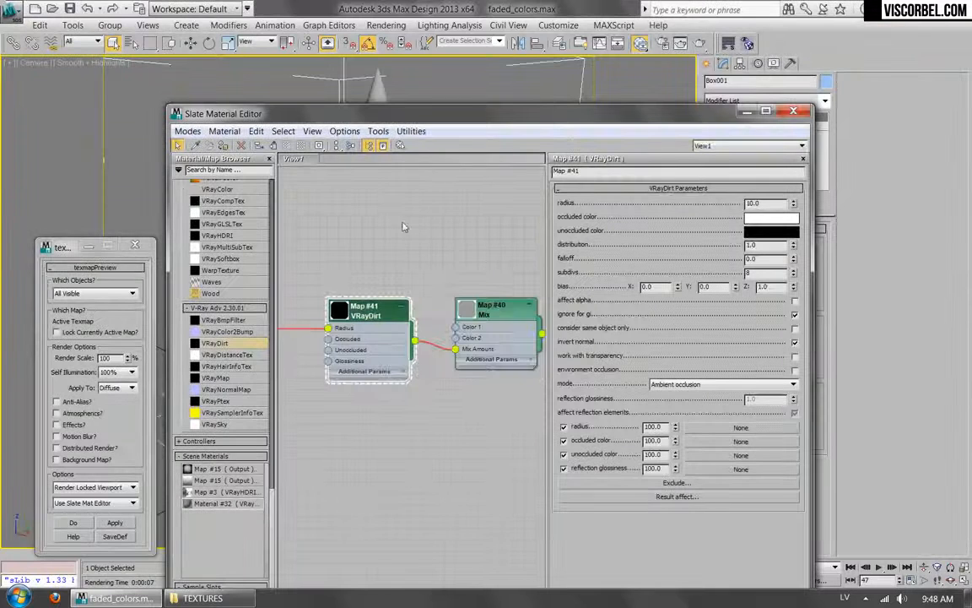
Show the dirt bitmap in the viewport and move the Slate Material Editor away from the model.
right_click(397, 325)
mouse_move(456, 166)
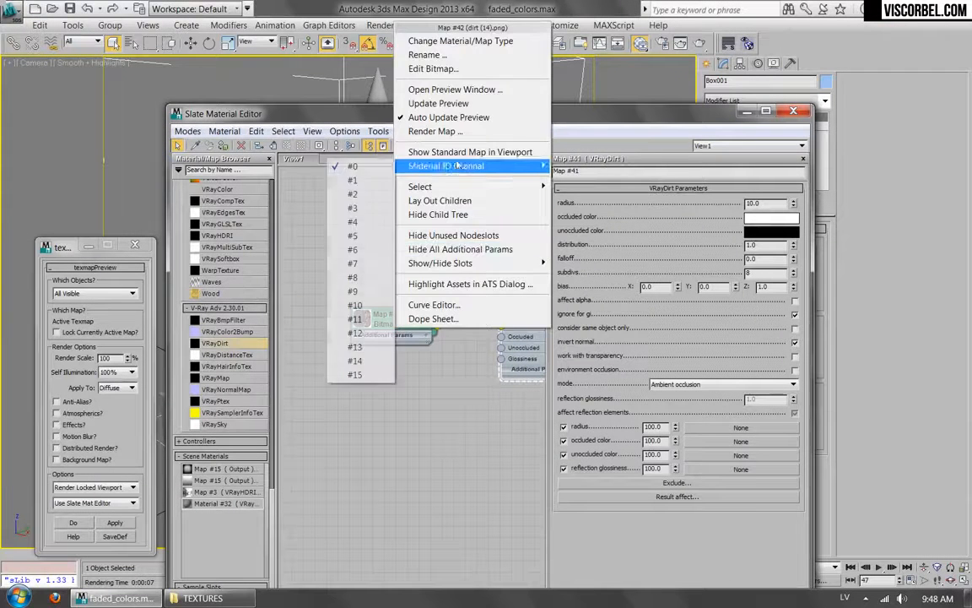
left_click(507, 165)
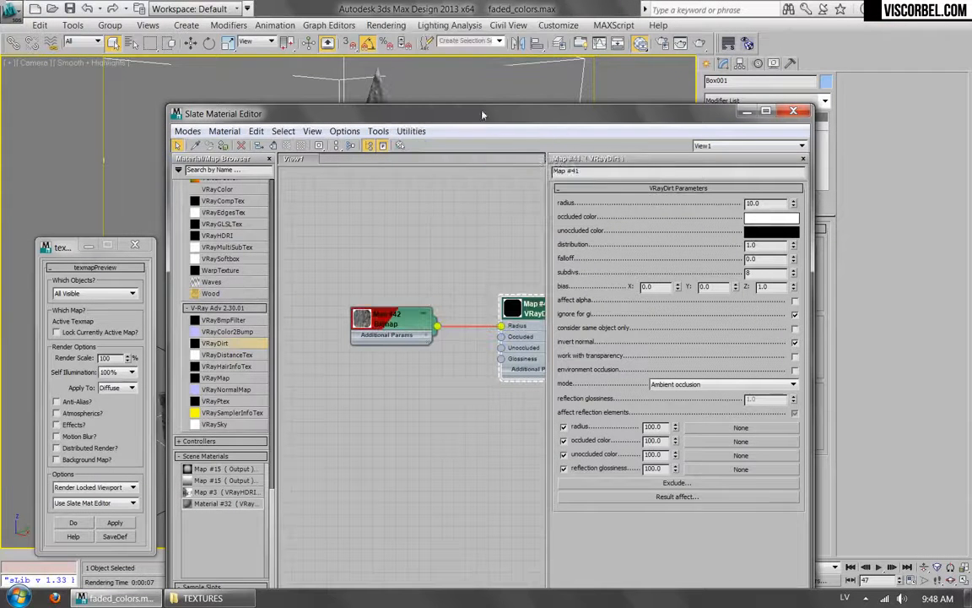
left_click_drag(478, 116, 477, 530)
left_click(694, 242)
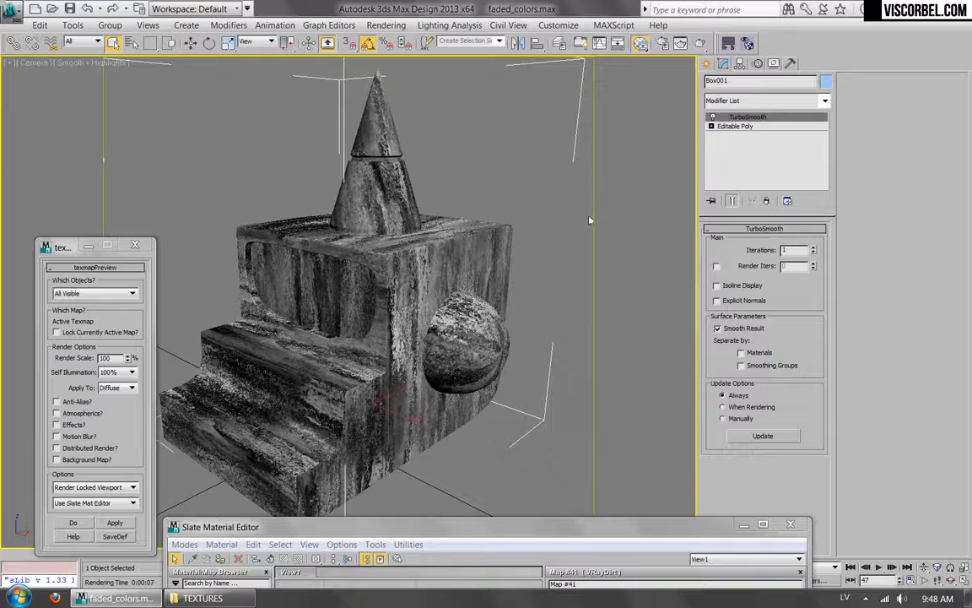
Add a UVW Map modifier with Box mapping above TurboSmooth on the model.
left_click(760, 100)
key("u")
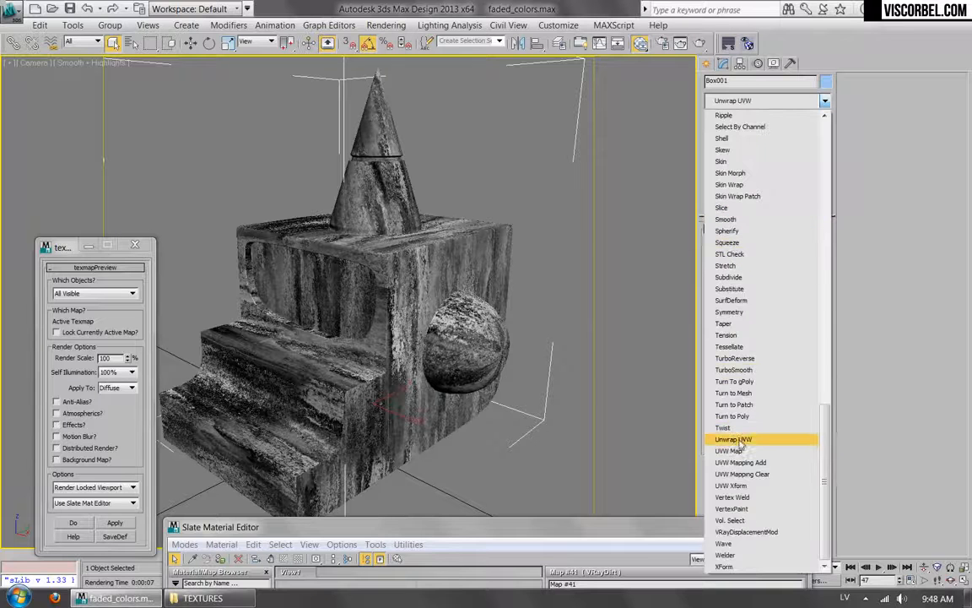
left_click(732, 451)
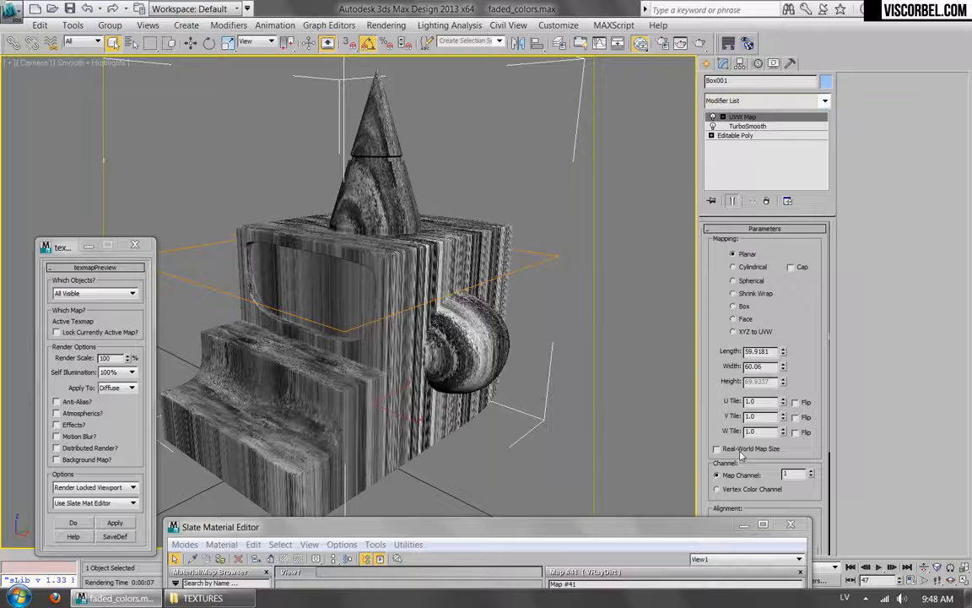
left_click(744, 308)
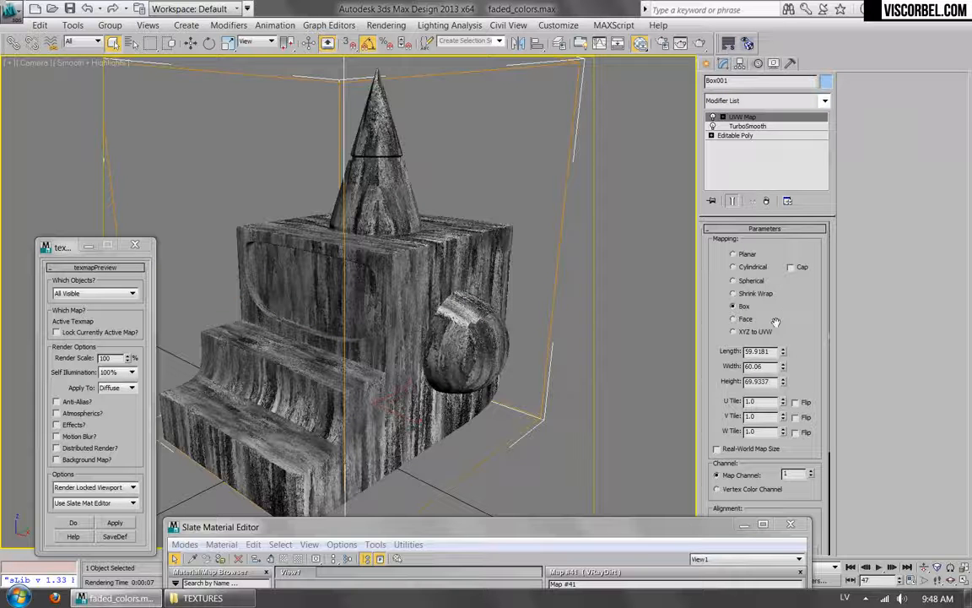
Scale the UVW Map gizmo up uniformly and set the modifier's map channel to 2.
scroll(801, 360, "down", 2)
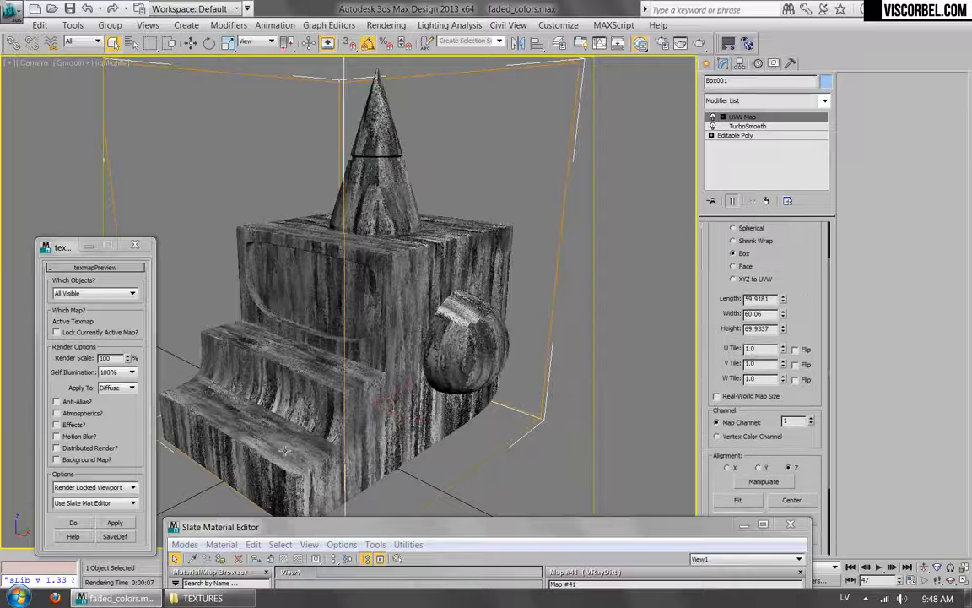
key("1")
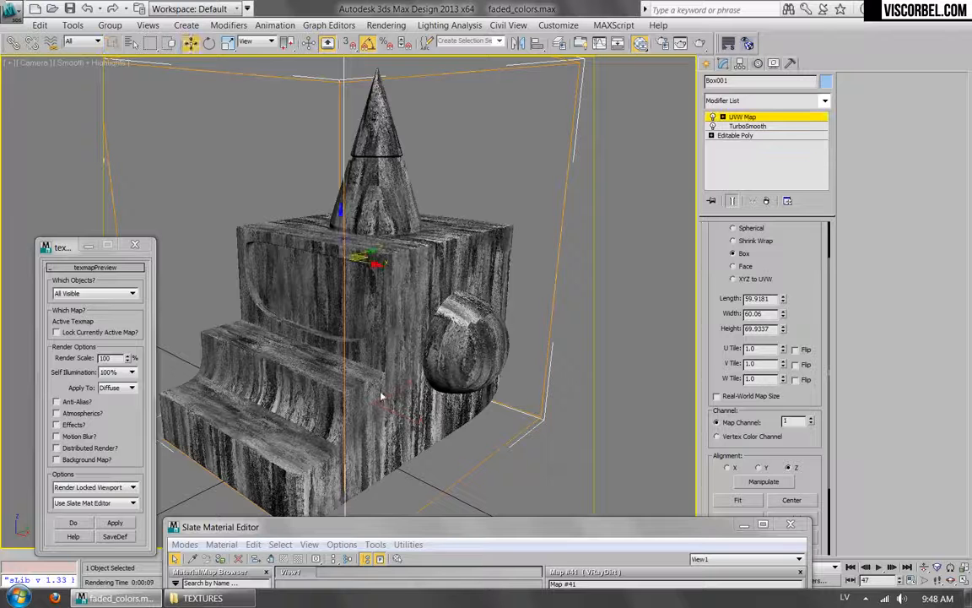
key("r")
left_click_drag(339, 248, 340, 237)
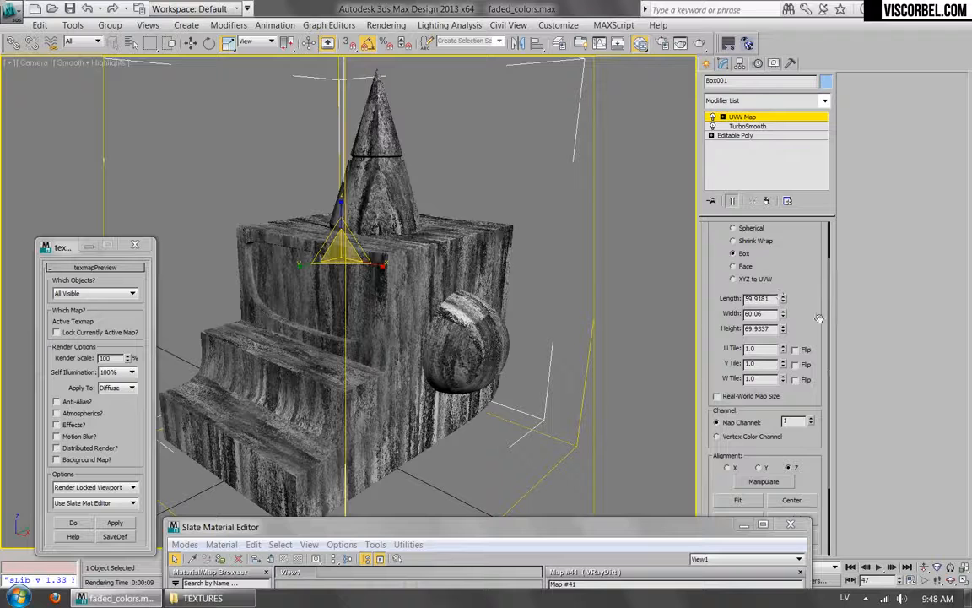
left_click_drag(818, 318, 822, 283)
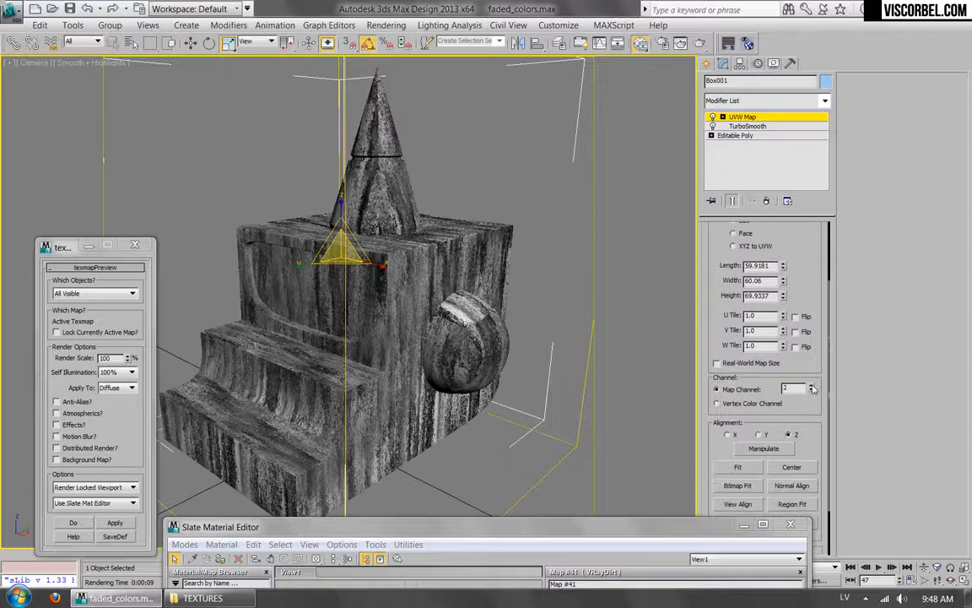
left_click(812, 385)
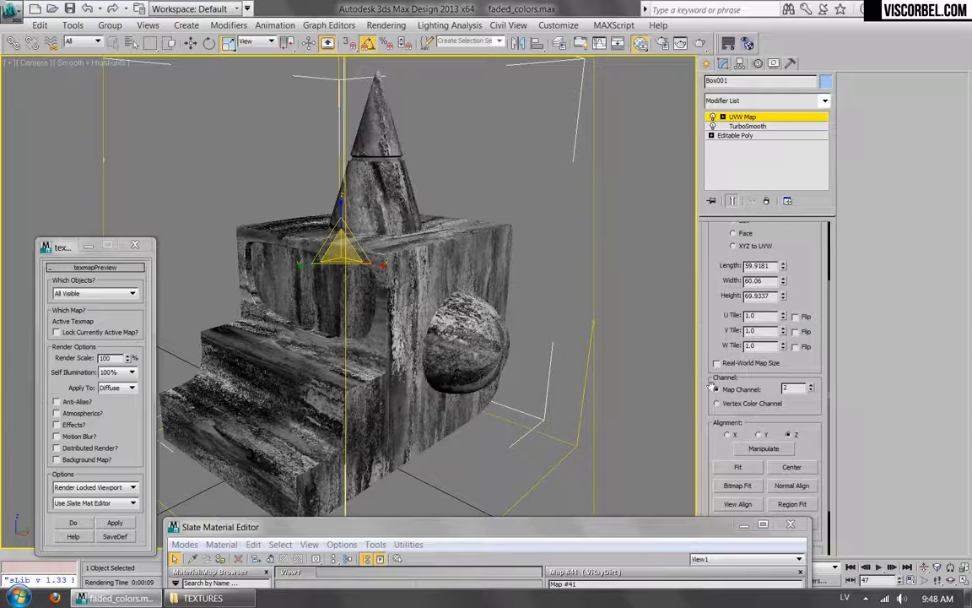
Bring the Slate Material Editor back up and set the dirt bitmap's map channel to 2, matching the UVW Map modifier.
left_click(508, 531)
left_click_drag(509, 531, 544, 122)
double_click(422, 327)
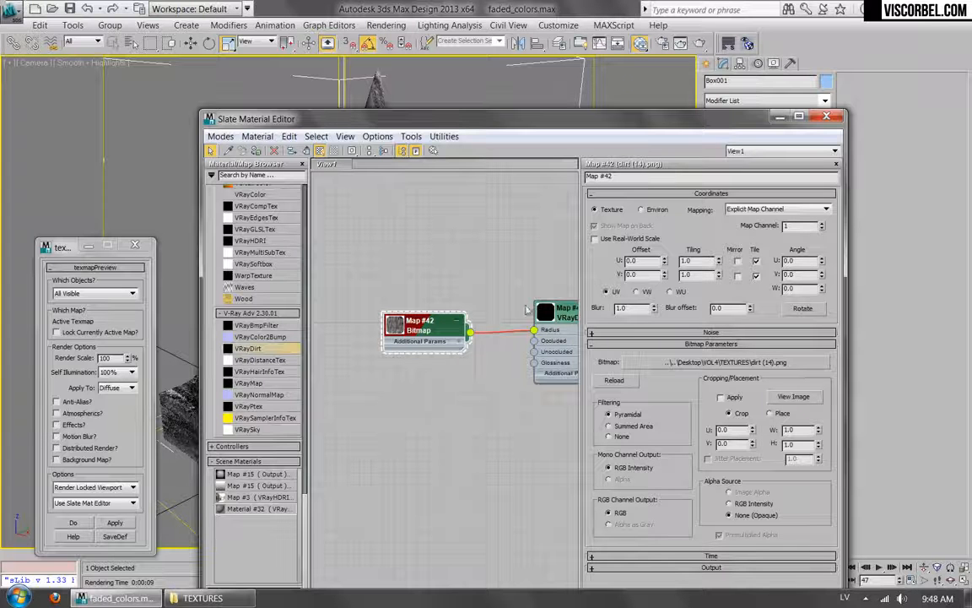
left_click(823, 225)
Preview the VRayDirt map with texmapPreview and render the camera view to check the worn edges.
double_click(557, 311)
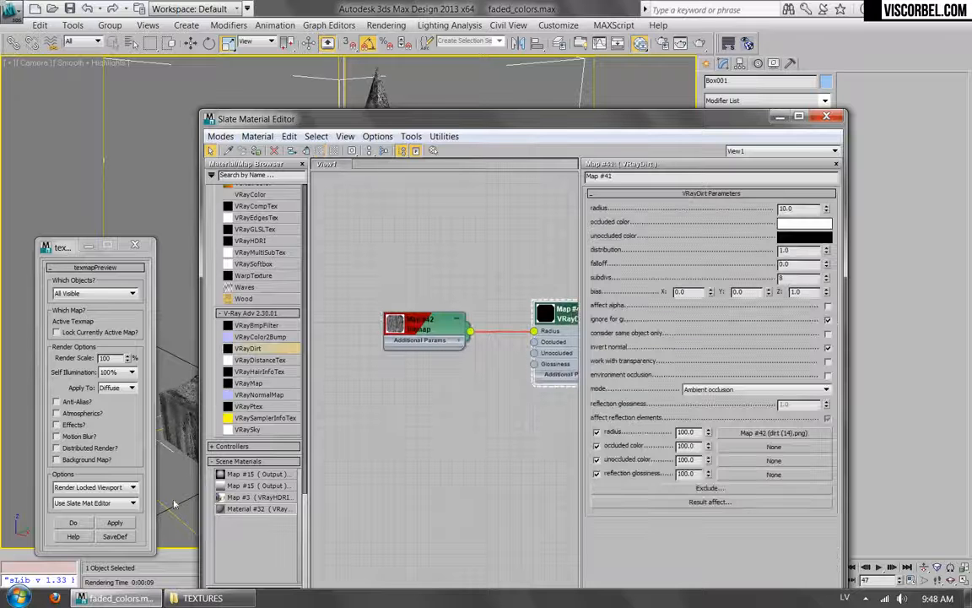
left_click(119, 523)
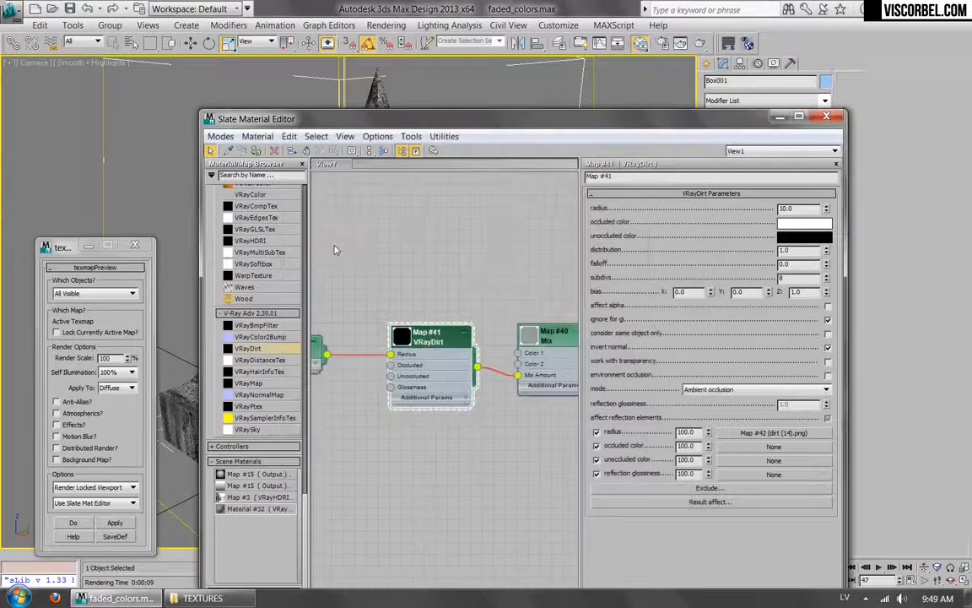
left_click(700, 44)
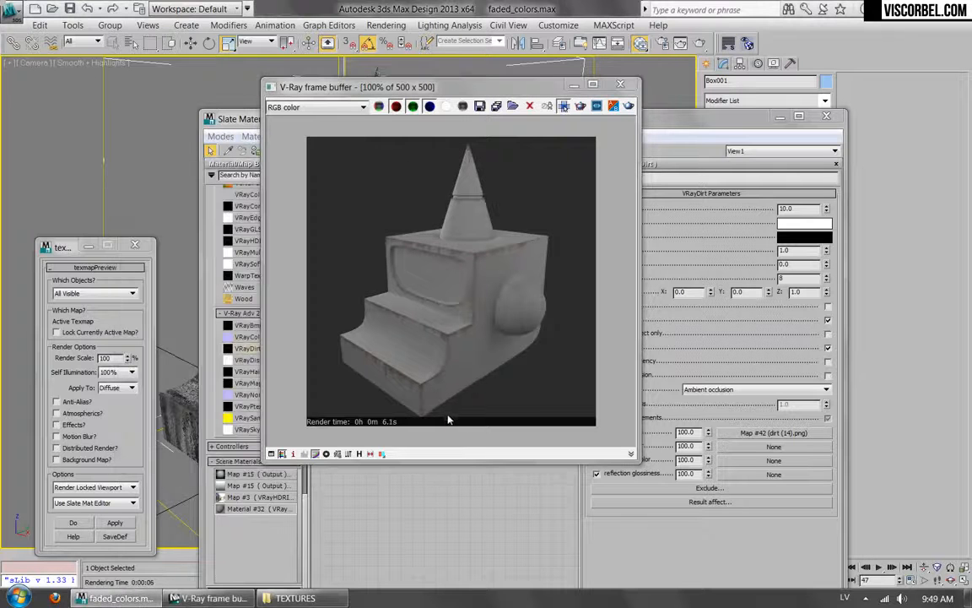
left_click(620, 84)
Change the VRayDirt map's radius and render the camera view again.
double_click(802, 208)
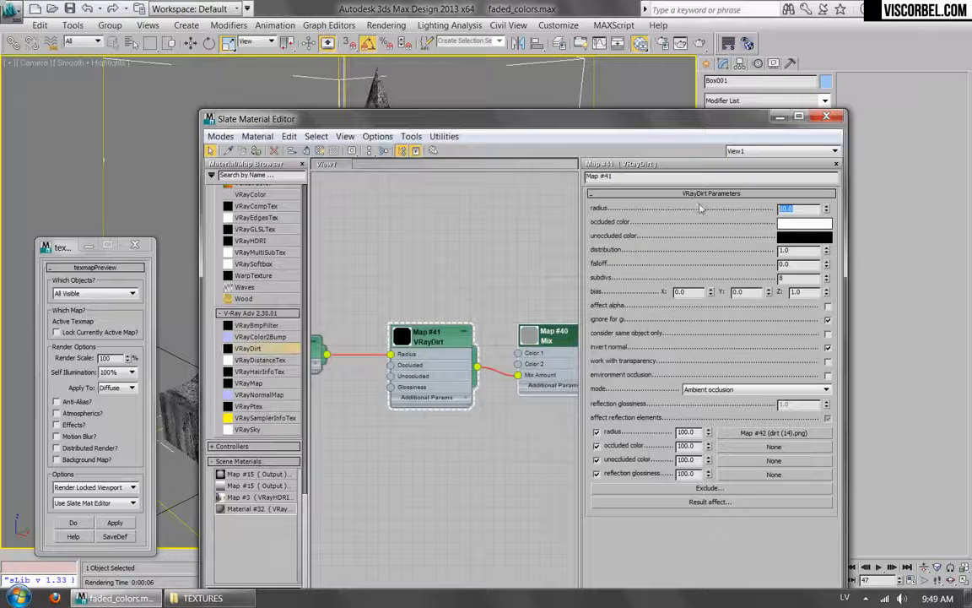
left_click(701, 46)
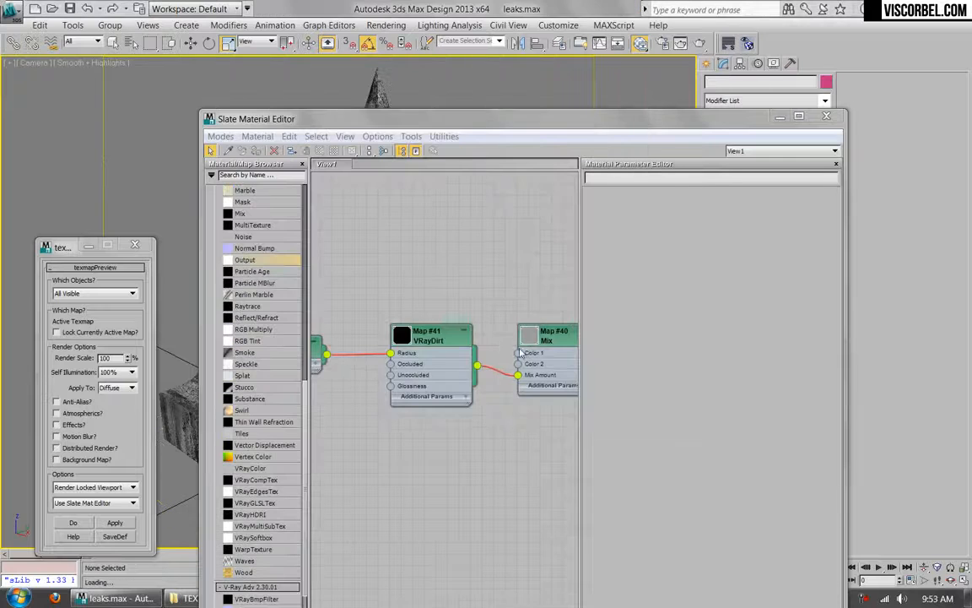
Render the camera view in leaks.max and inspect the worn edges around the cone base and box corners up close.
middle_click_drag(424, 293, 314, 320)
scroll(292, 323, "down", 1)
middle_click_drag(440, 334, 441, 334)
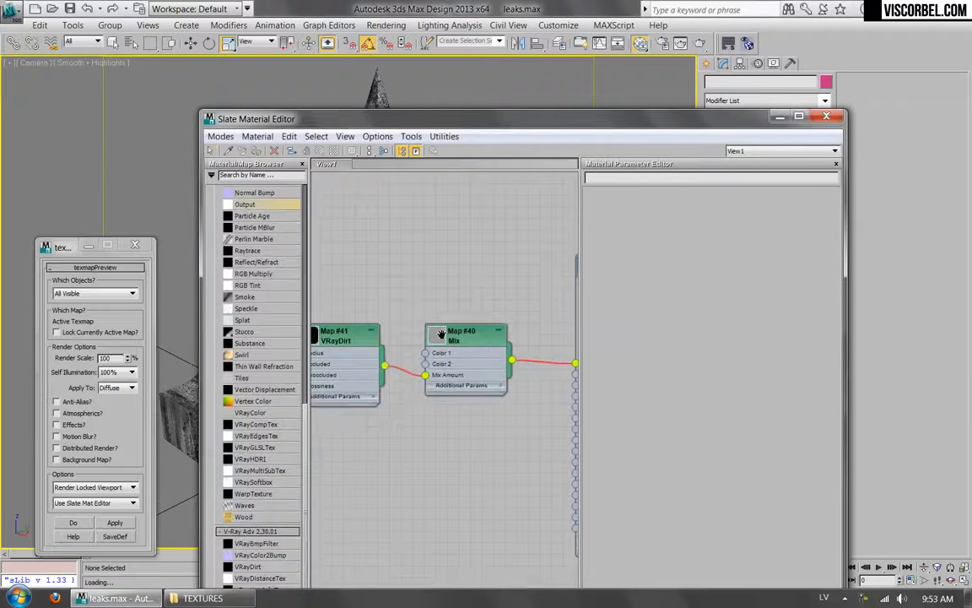
left_click(695, 45)
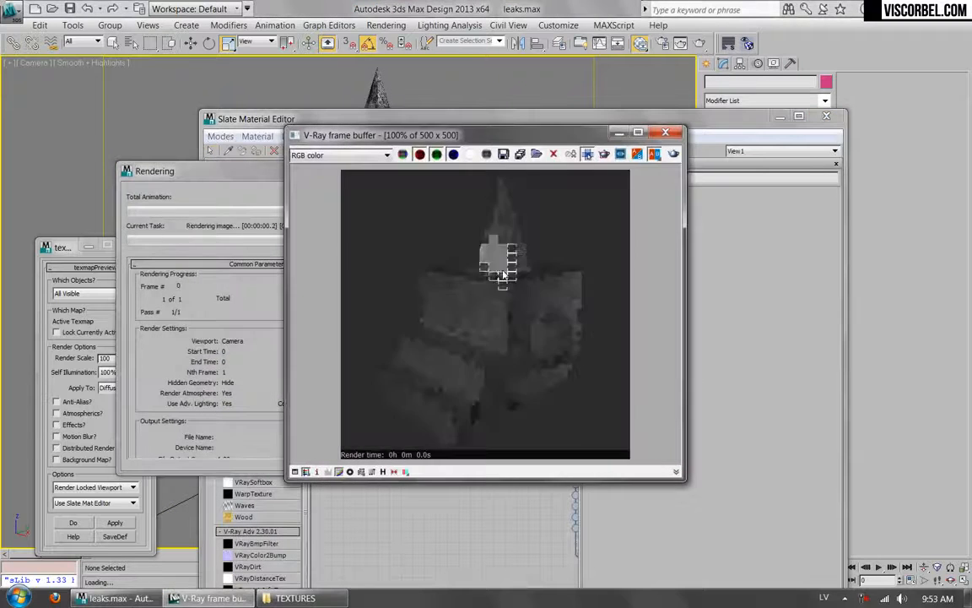
scroll(502, 283, "up", 3)
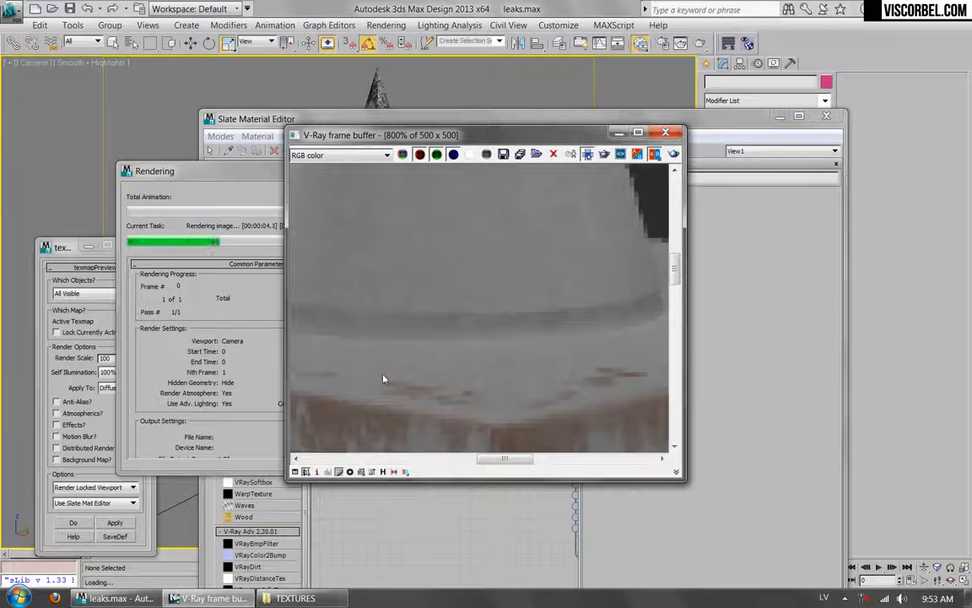
scroll(466, 355, "down", 2)
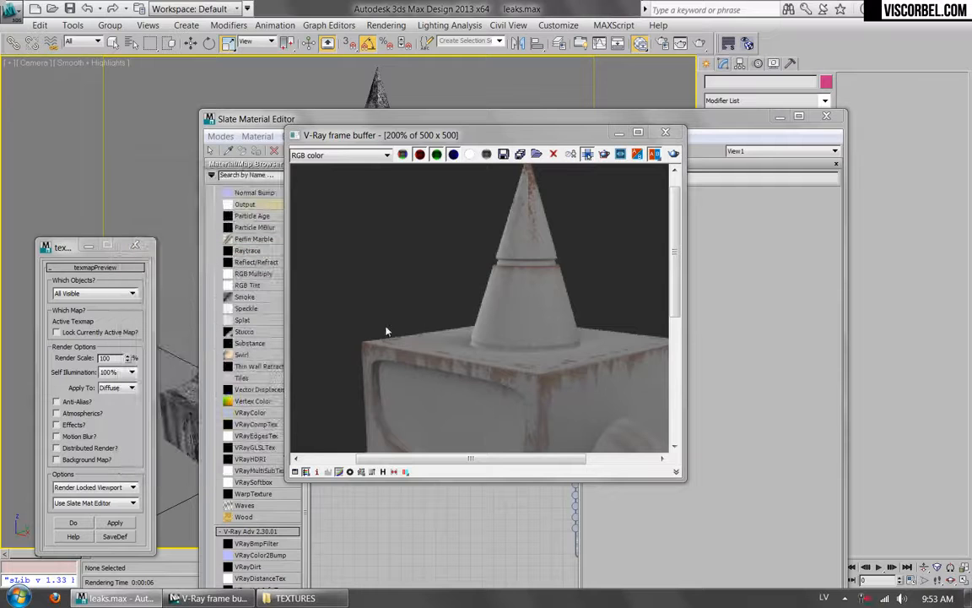
middle_click_drag(639, 340, 528, 209)
scroll(474, 277, "down", 1)
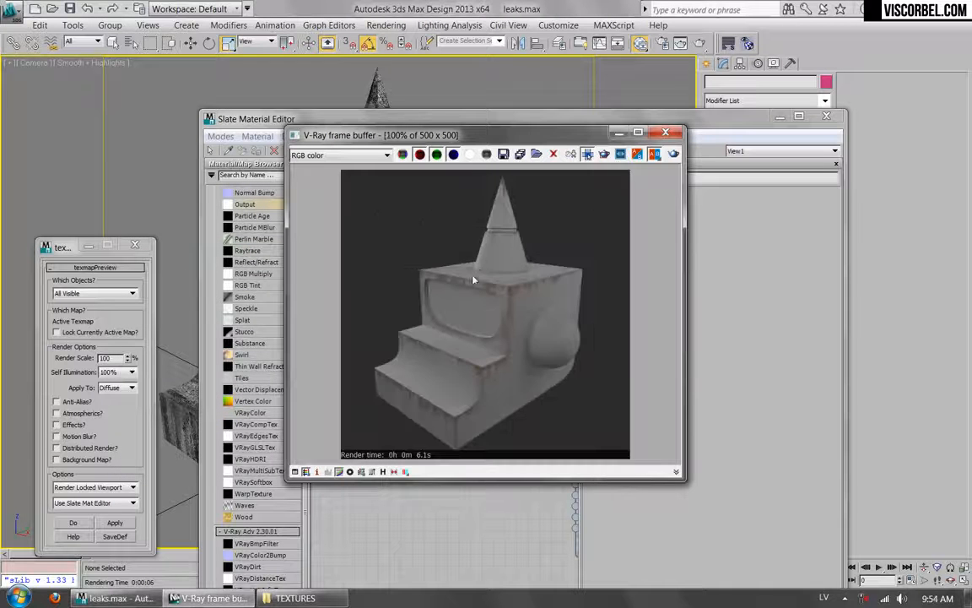
left_click(670, 135)
Insert a new Mix map between VRayDirt and the existing Mix, feeding VRayDirt into its Color 2 input.
middle_click_drag(385, 436, 436, 335)
scroll(482, 395, "down", 4)
scroll(472, 313, "up", 4)
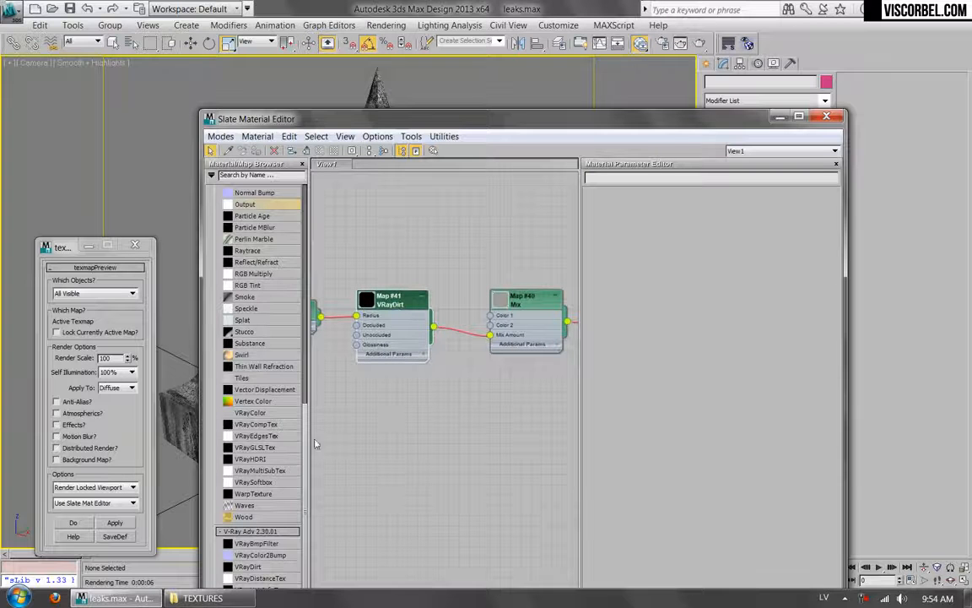
left_click_drag(306, 445, 301, 402)
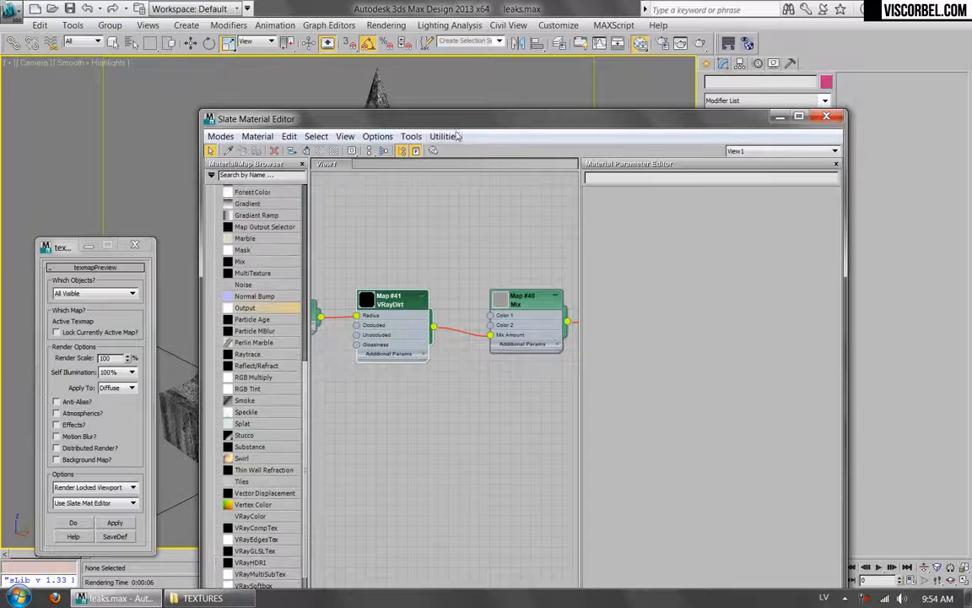
mouse_move(459, 123)
left_mouse_down()
mouse_move(402, 378)
mouse_move(379, 311)
mouse_move(501, 85)
mouse_move(468, 129)
left_mouse_up()
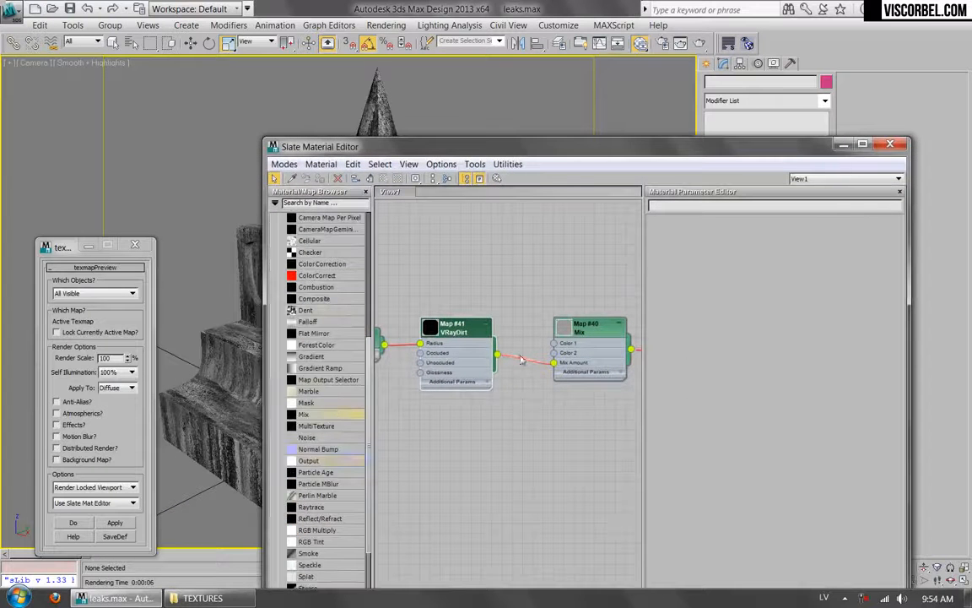
left_click_drag(521, 354, 521, 356)
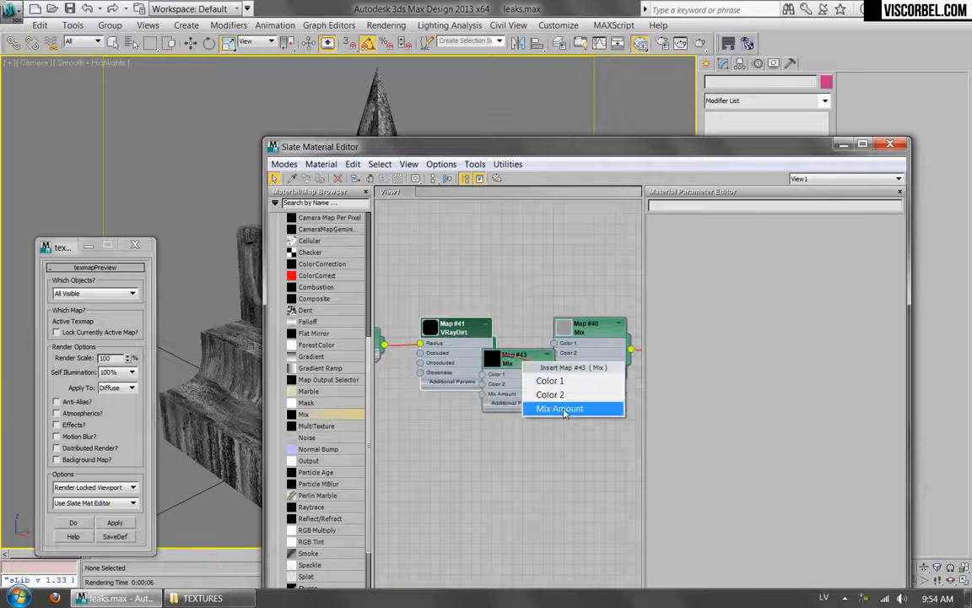
left_click(550, 395)
Spread out the bitmap, VRayDirt and new Mix nodes so they no longer overlap.
left_click_drag(451, 335, 416, 345)
middle_click_drag(469, 320, 565, 319)
left_click_drag(447, 334, 376, 333)
left_click_drag(500, 342, 449, 346)
left_click_drag(606, 360, 585, 360)
Add a Falloff map to the new Mix's Mix Amount and place its node below VRayDirt.
double_click(586, 360)
middle_click_drag(601, 300, 495, 257)
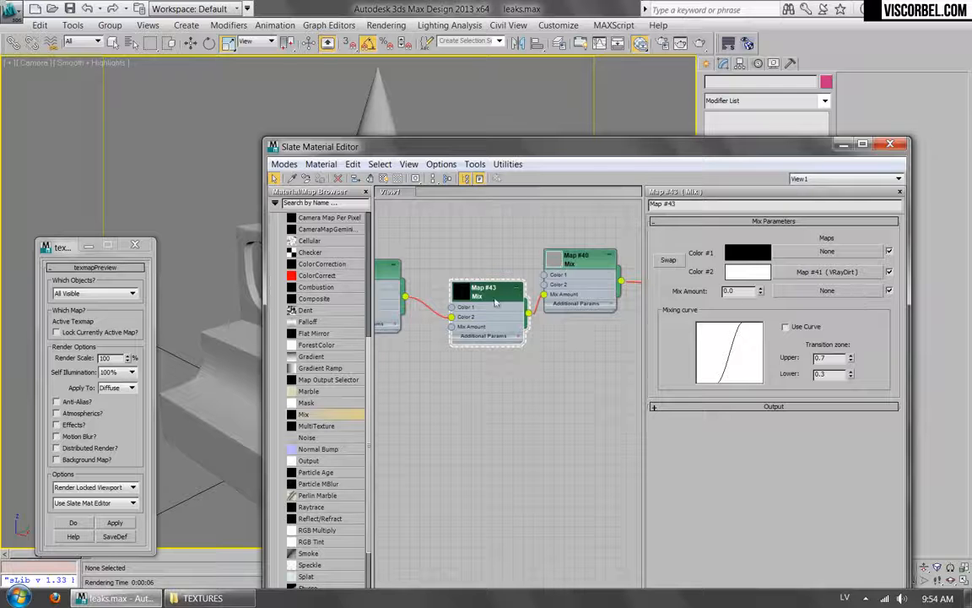
left_click_drag(308, 321, 708, 308)
left_click_drag(826, 300, 828, 292)
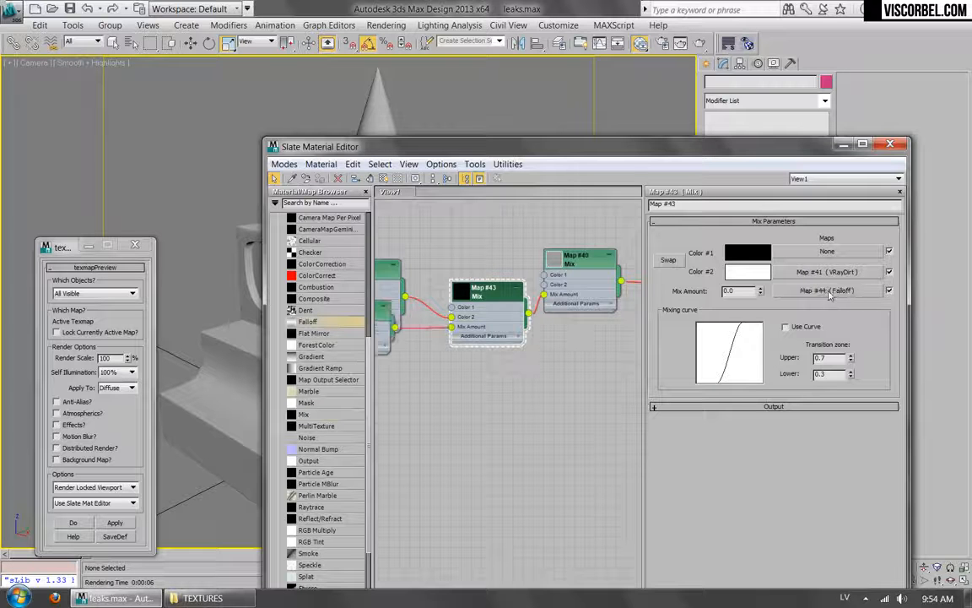
middle_click_drag(400, 329, 557, 344)
left_click_drag(514, 332, 535, 396)
double_click(535, 396)
middle_click_drag(564, 343, 465, 339)
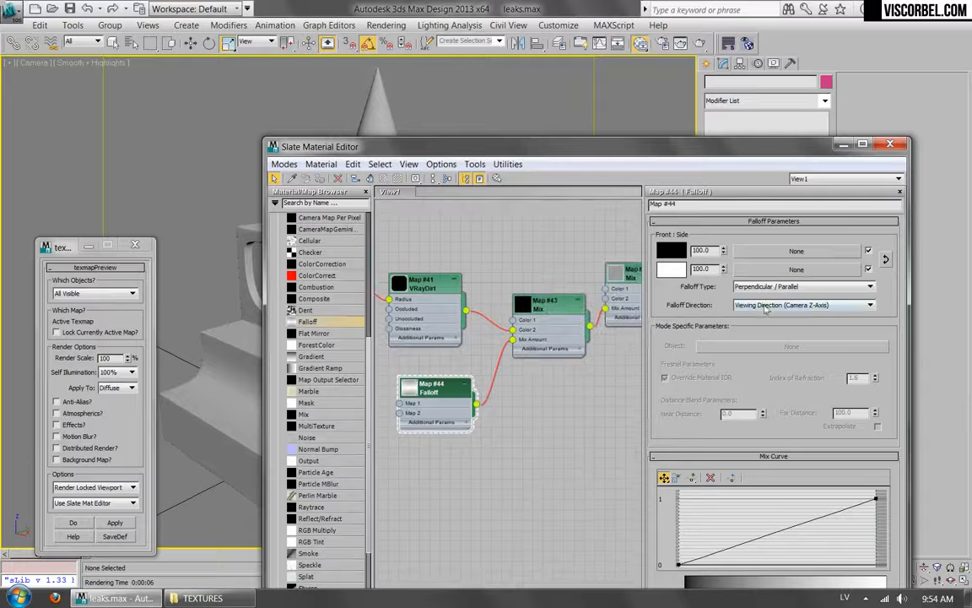
Set the Falloff map's direction to World Z-Axis and its type to Towards / Away.
left_click(766, 308)
left_click(762, 384)
left_click(800, 286)
left_click(760, 294)
middle_click_drag(495, 382, 545, 364)
scroll(545, 364, "up", 1)
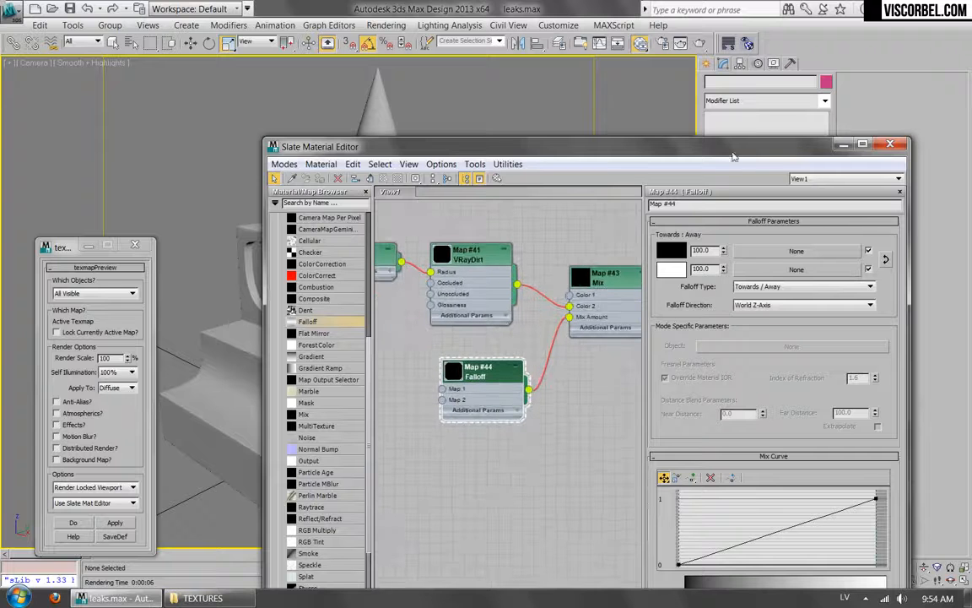
Preview the Falloff map on the model with texmapPreview and close the preview window.
left_click(121, 523)
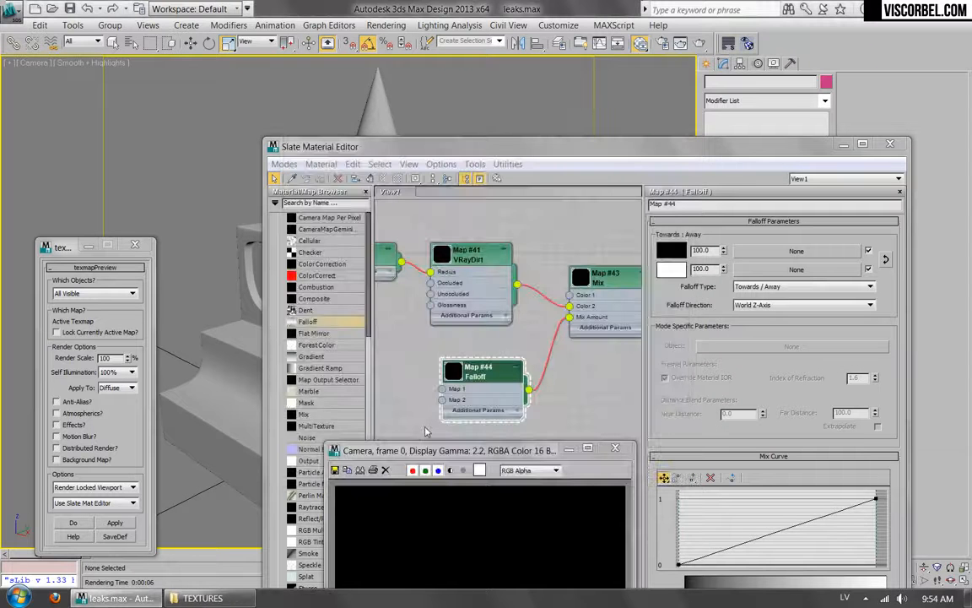
left_click_drag(534, 456, 496, 310)
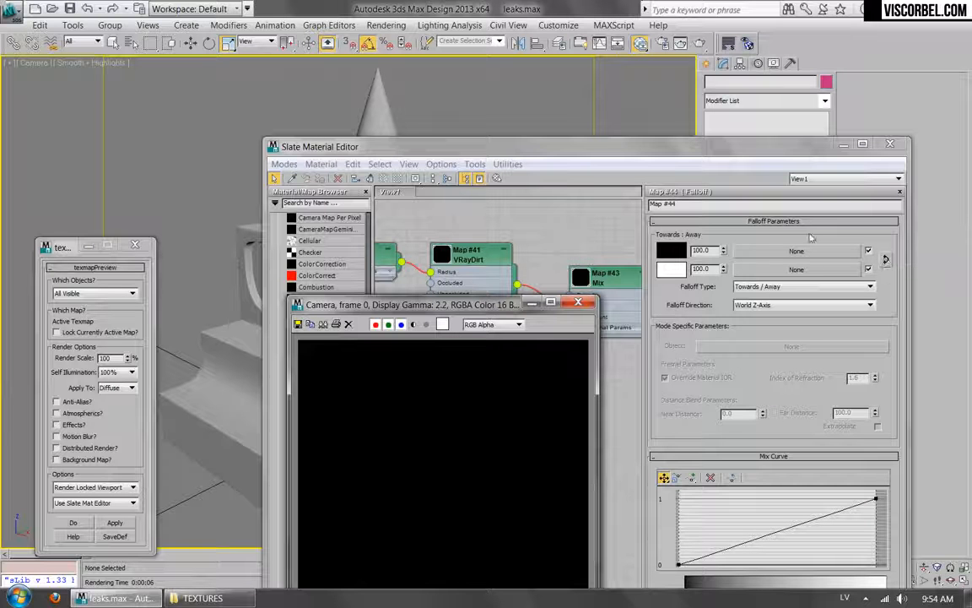
left_click(581, 302)
Render the camera view and inspect how the Falloff map limits the leaks.
middle_click_drag(554, 255, 407, 311)
left_click(633, 43)
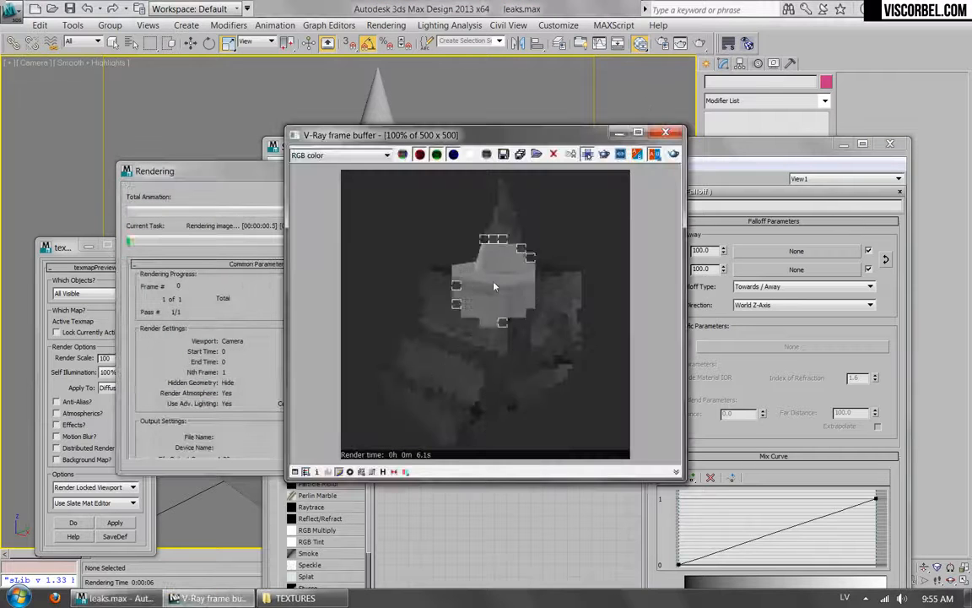
scroll(439, 248, "up", 1)
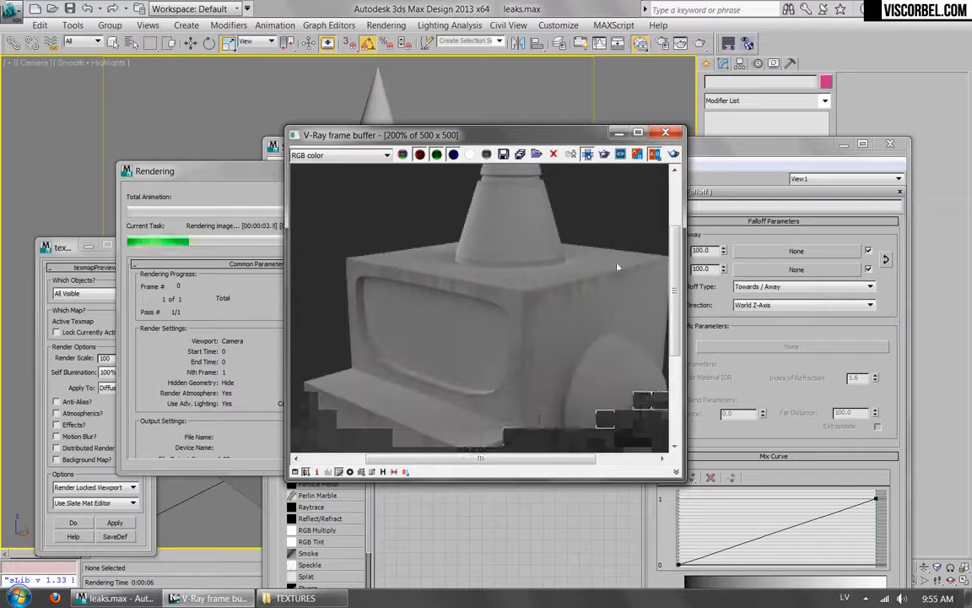
scroll(505, 321, "down", 1)
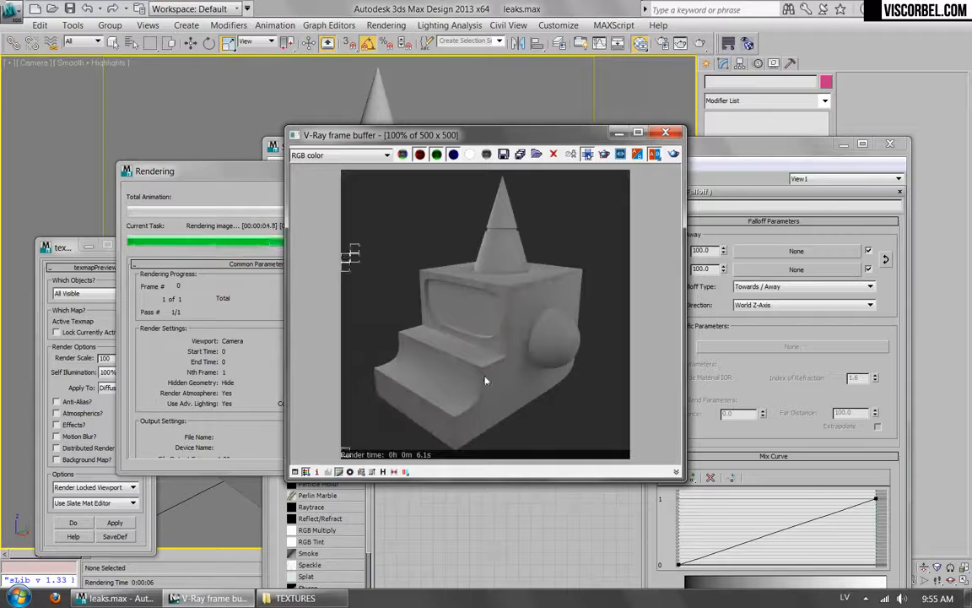
left_click(666, 132)
Insert an Output map between the two Mix maps and show its output settings.
left_click_drag(500, 349, 468, 347)
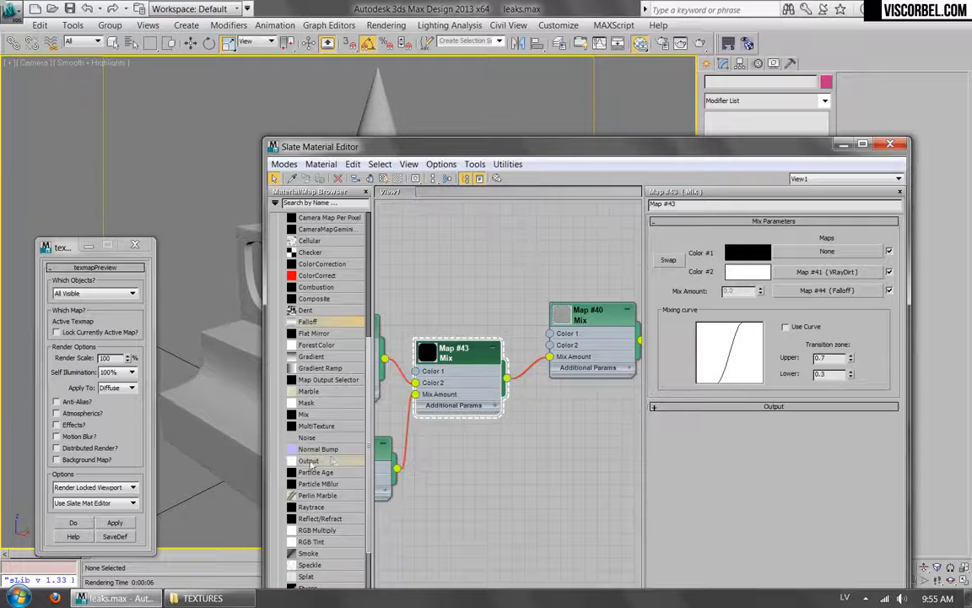
left_click_drag(529, 362, 538, 361)
left_click(709, 283)
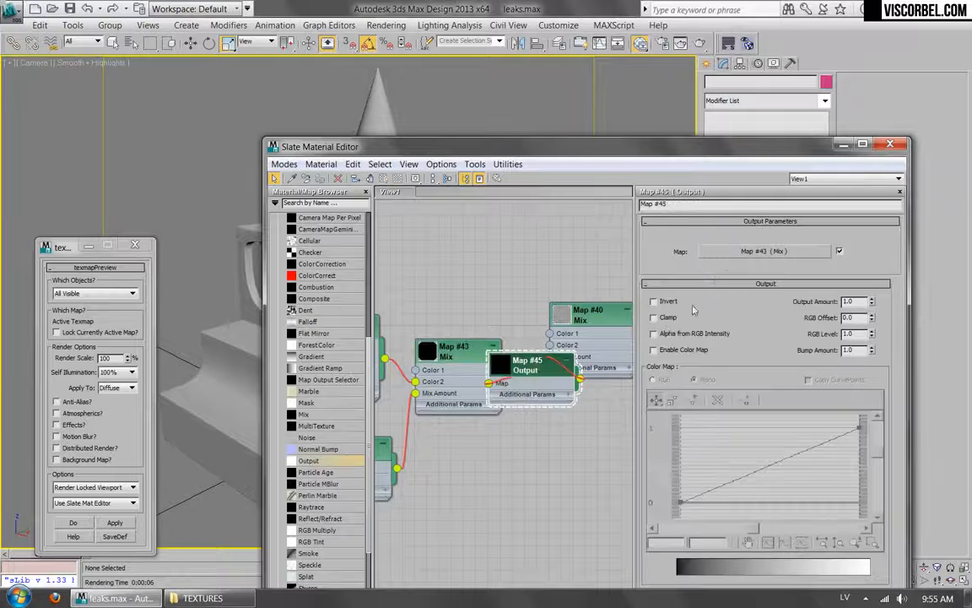
Enable the Output map's color map and steepen its curve with points at about 0.12, 0 and 0.27, 1.
left_click(654, 350)
left_click(681, 397)
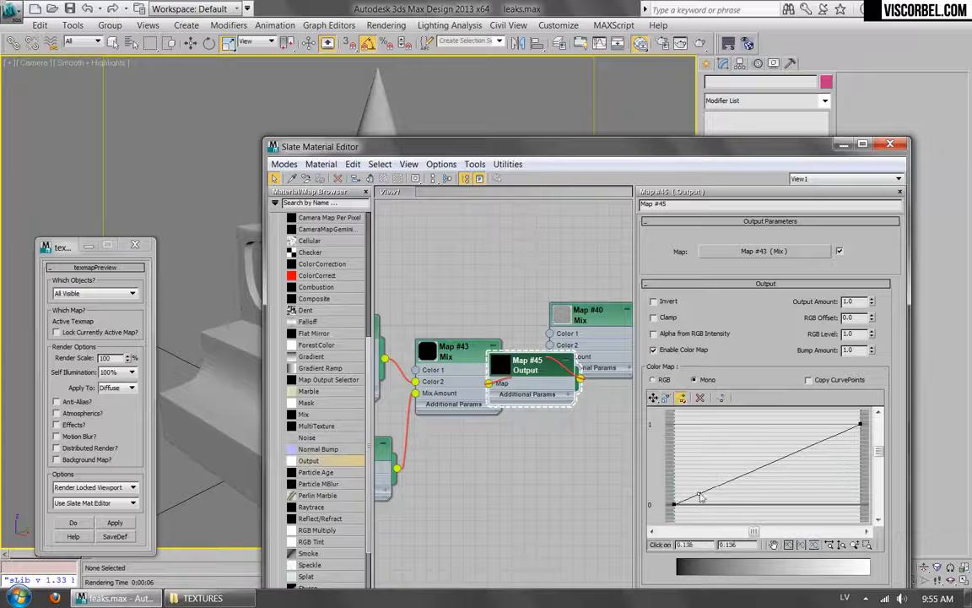
left_click_drag(720, 485, 726, 429)
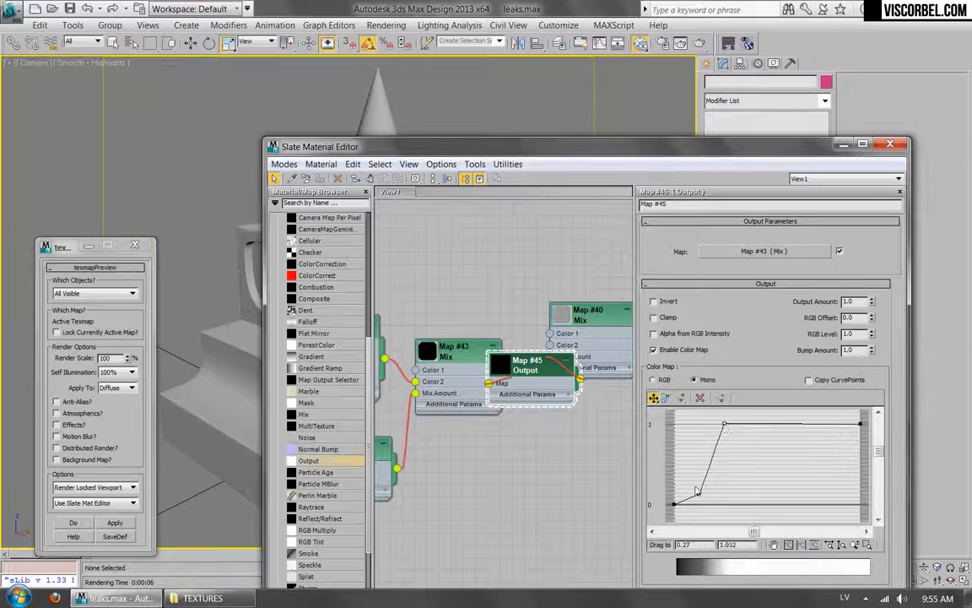
left_click_drag(701, 493, 697, 505)
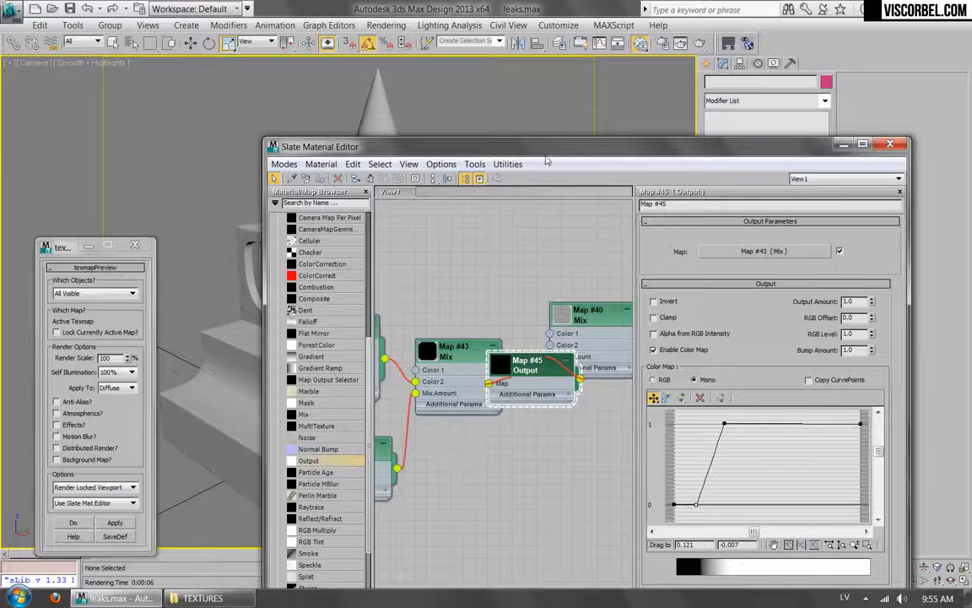
Preview the Output map with texmapPreview, render the camera view and inspect the leaks along the box edges.
left_click(101, 523)
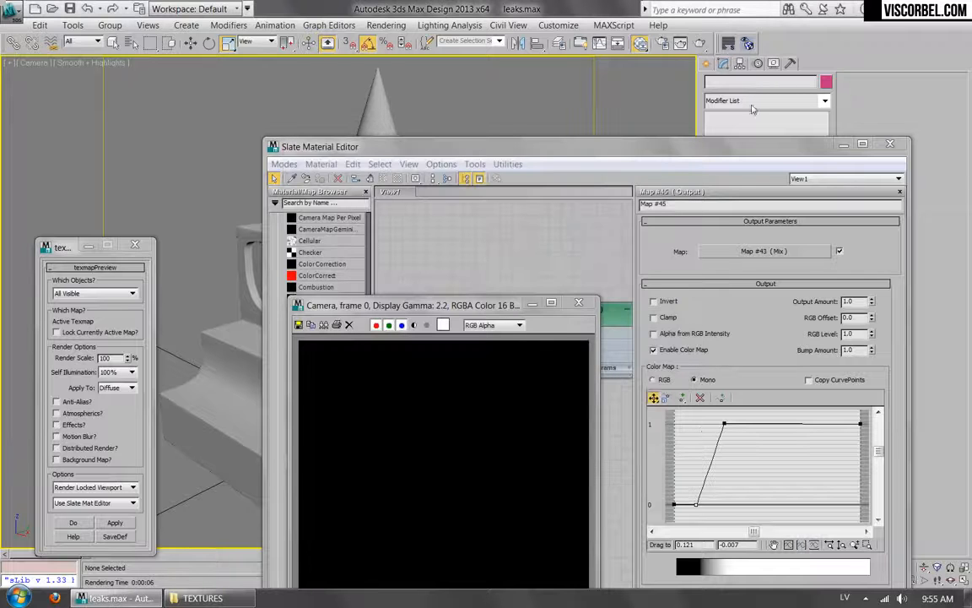
left_click(700, 43)
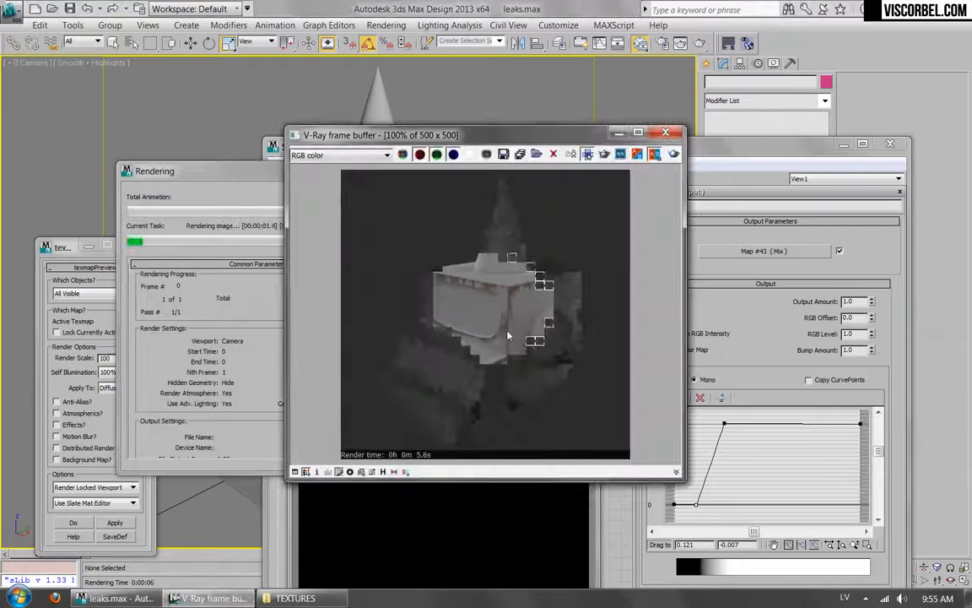
scroll(531, 275, "up", 1)
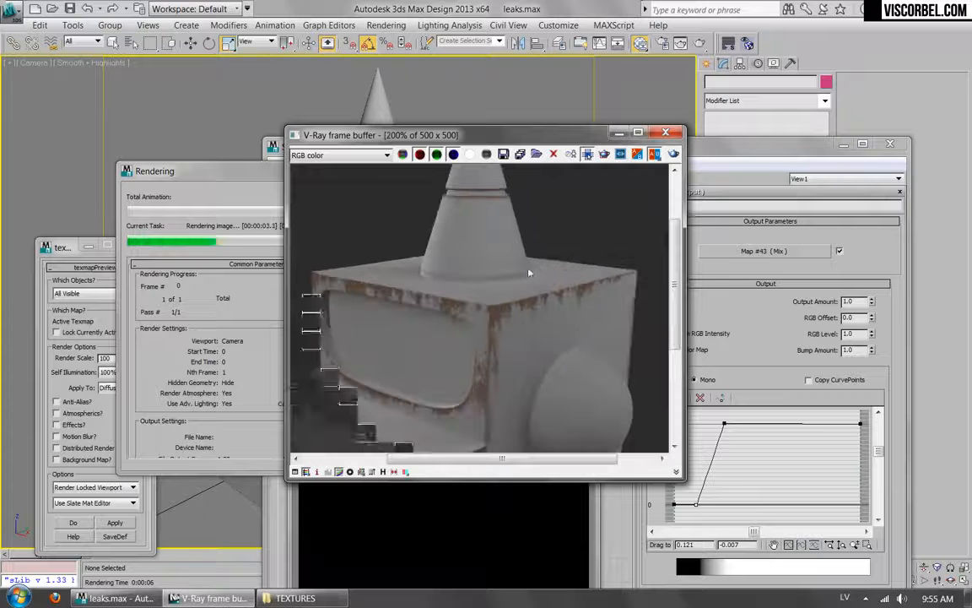
middle_click_drag(432, 331, 484, 285)
scroll(487, 326, "down", 1)
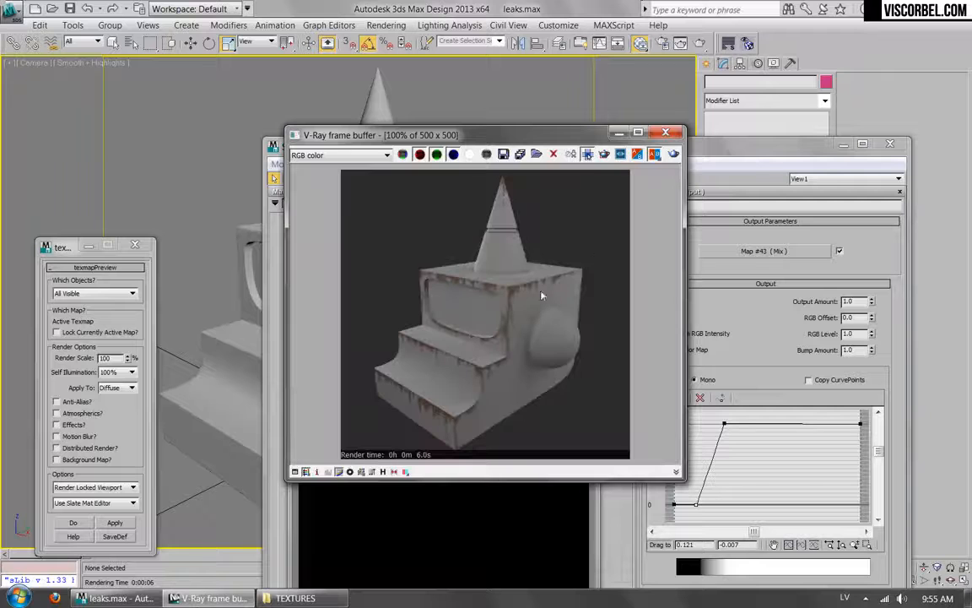